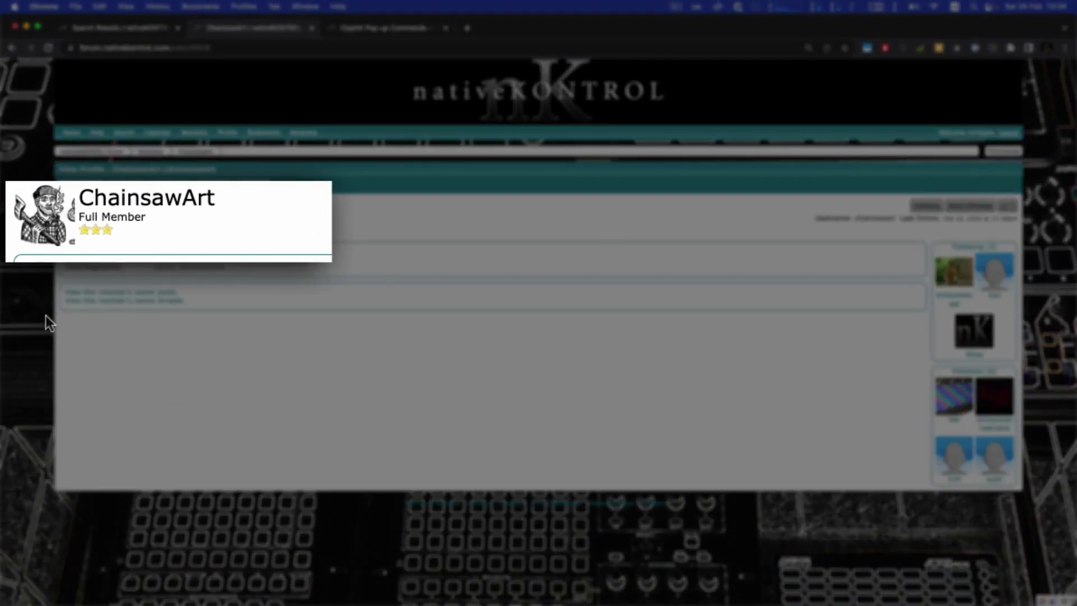
Switch to the ClyphX Pop-up Commands forum thread, then bring Ableton Live to the front.
key("ctrl+Tab")
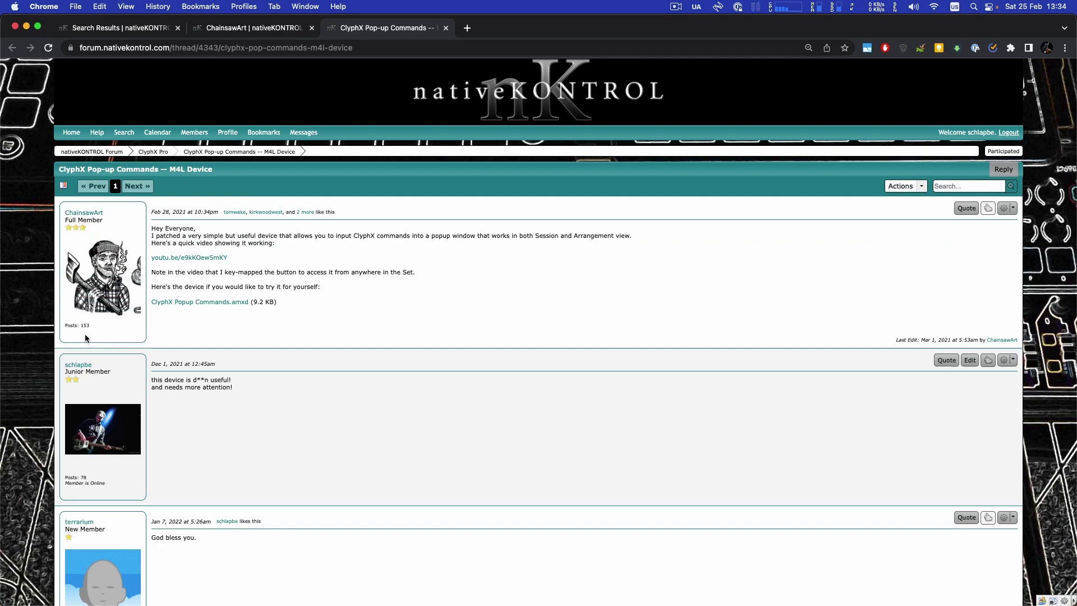
key("super+Tab")
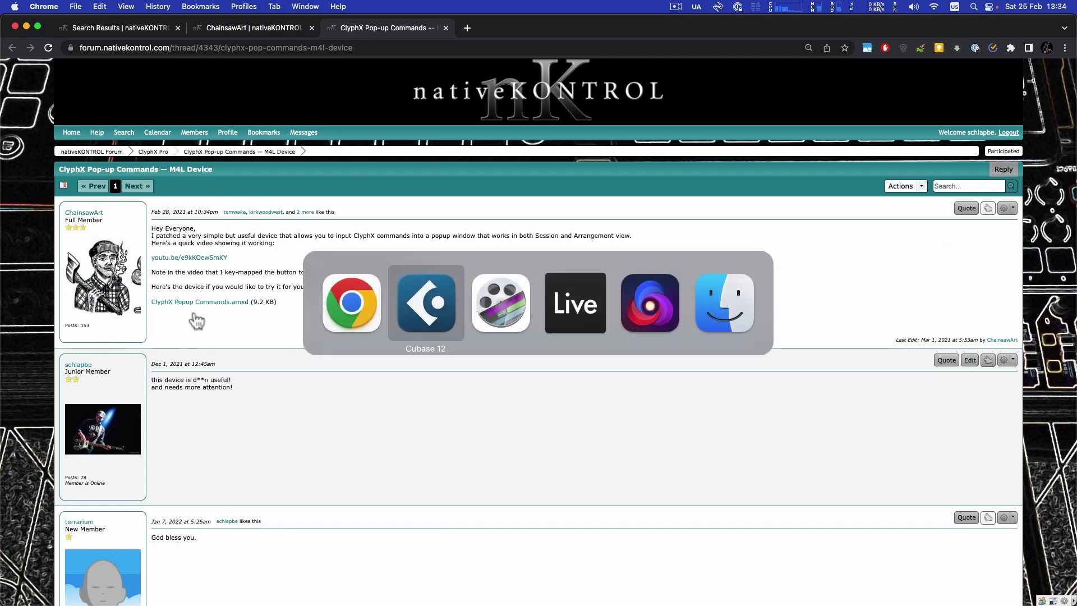
key("super+Tab")
key("super+Tab")
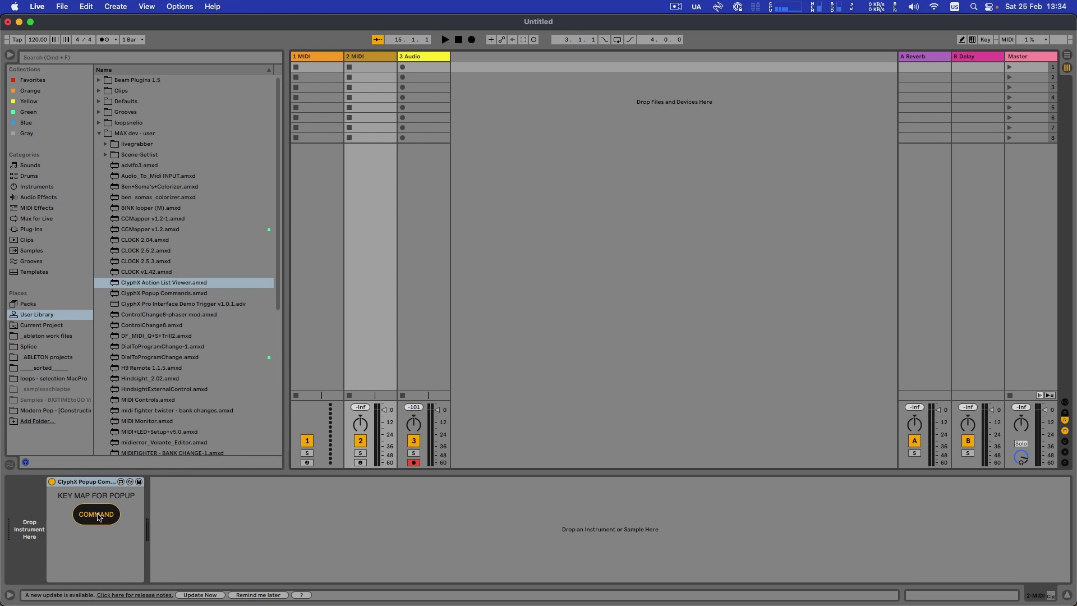
Toggle Key Map mode on and off, then run the 'metro' popup command twice.
key("super+k")
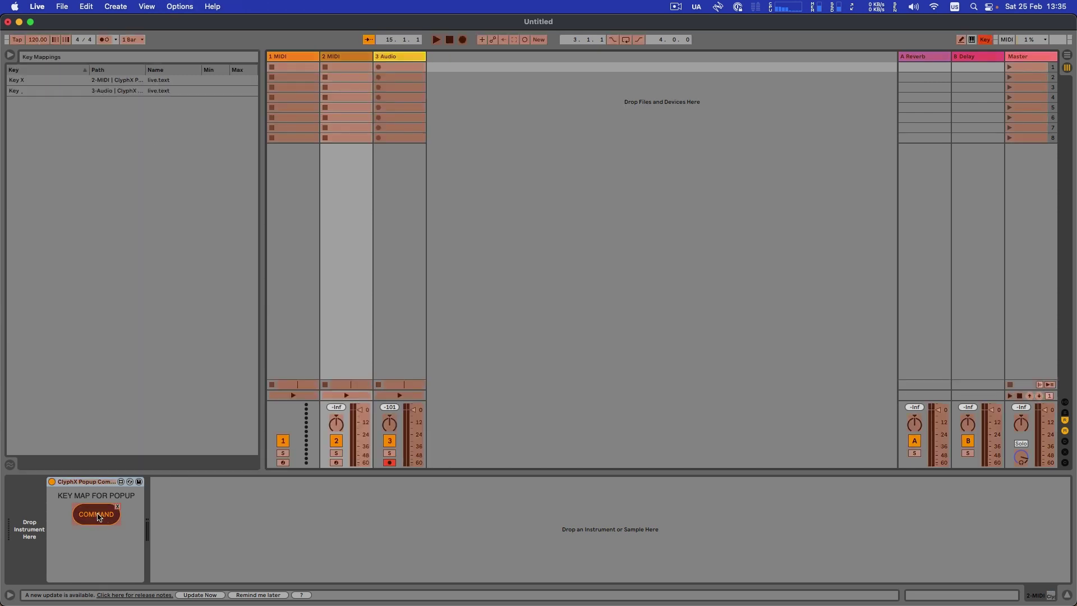
key("super+k")
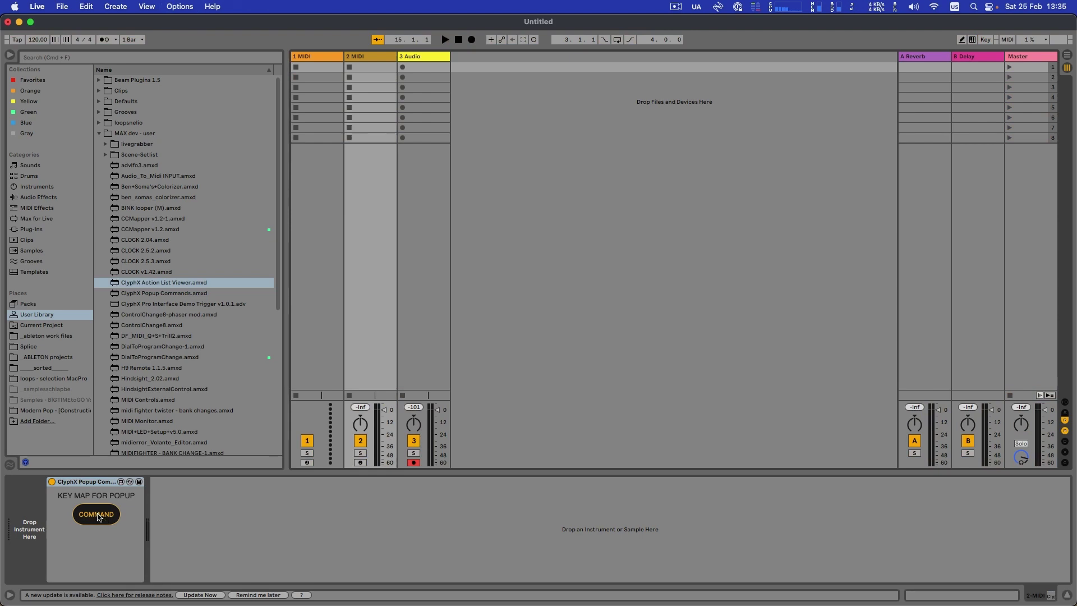
key("shift+x")
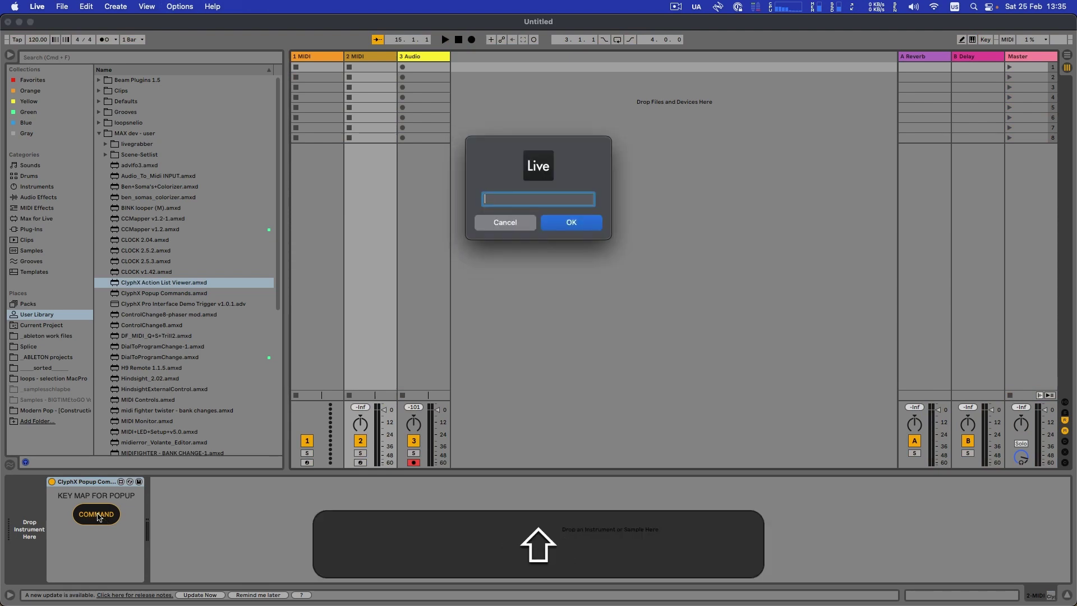
type("metro")
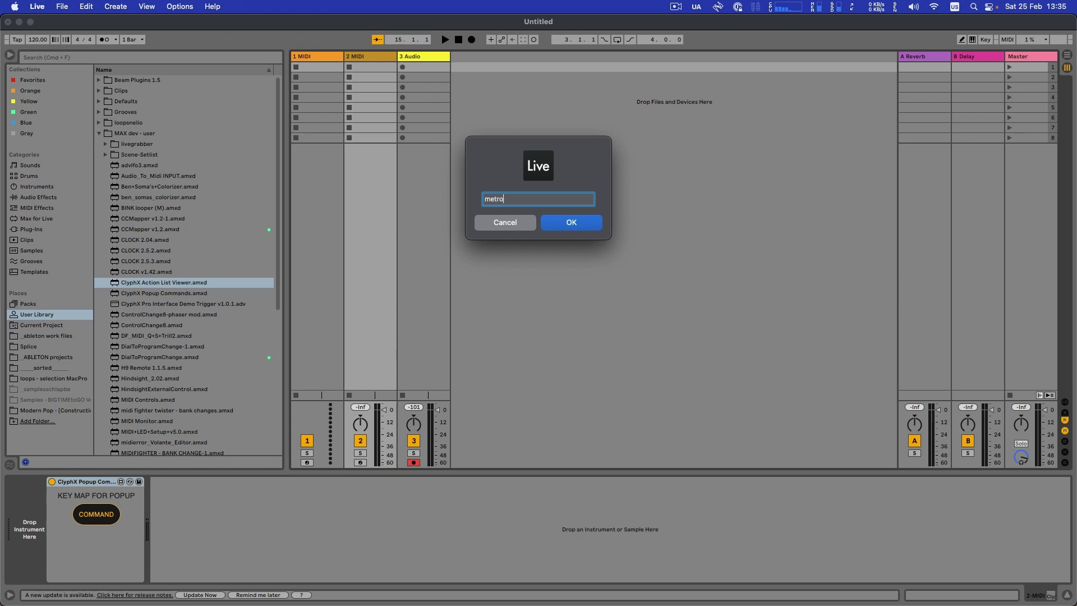
key("Return")
key("shift+x")
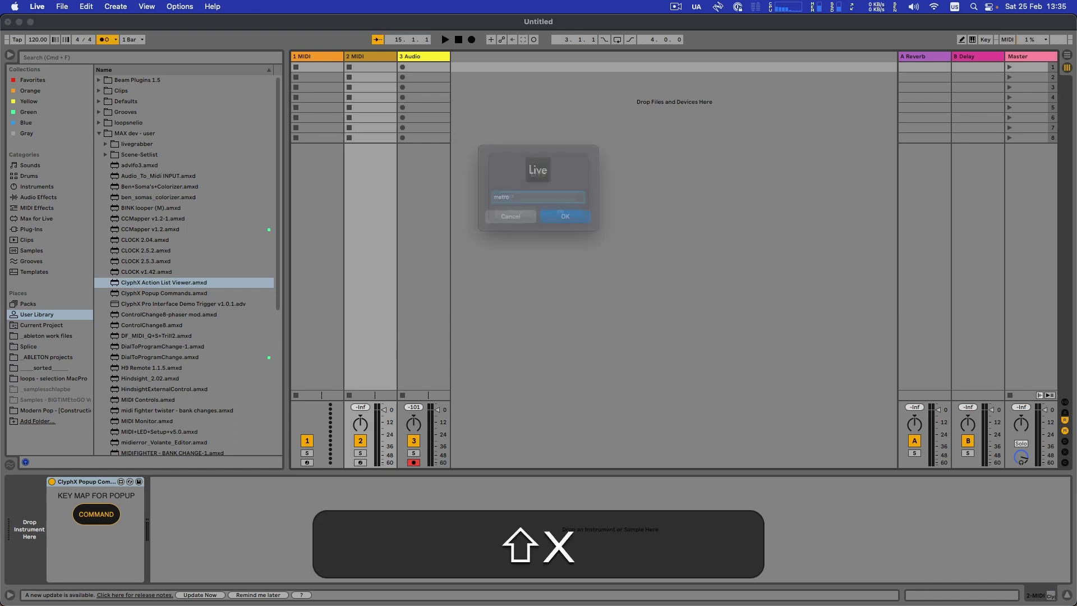
key("Return")
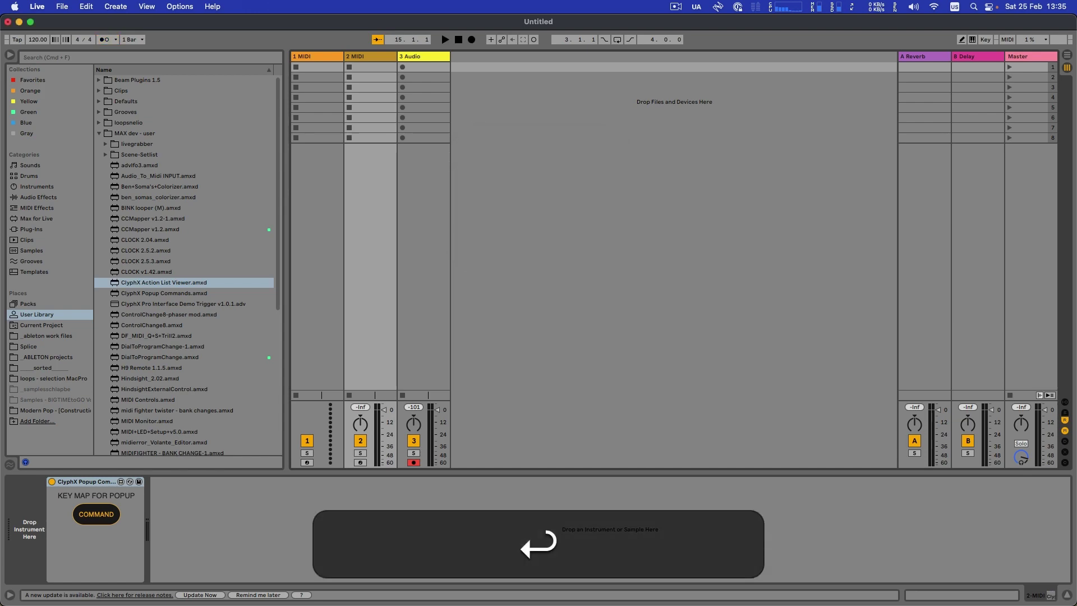
Run the popup command '2 / color 20' to colour track 2 bright green.
key("shift+x")
type("2 / ")
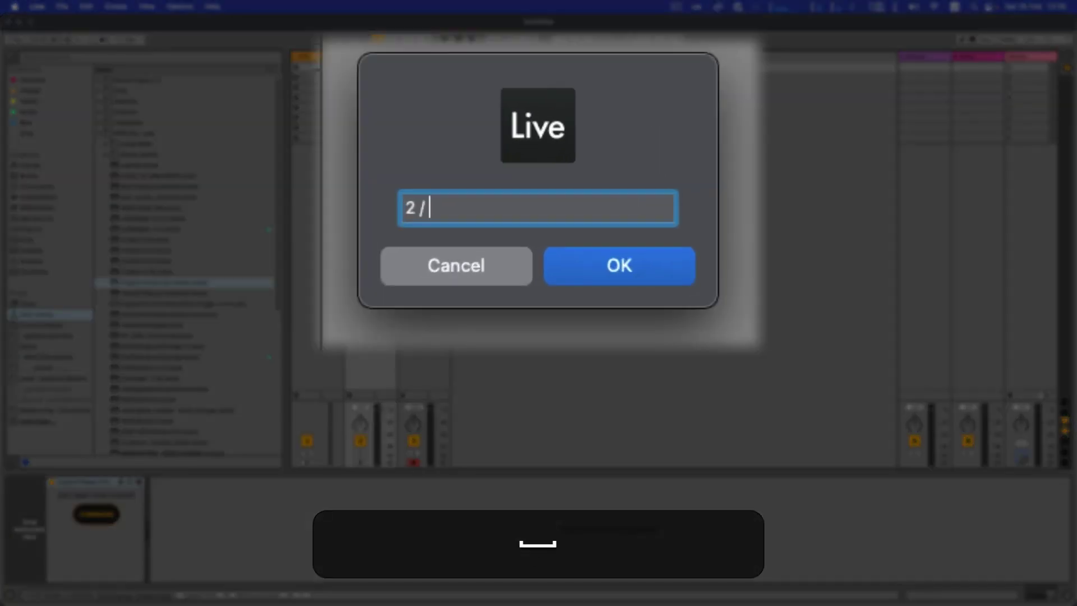
type("color 20")
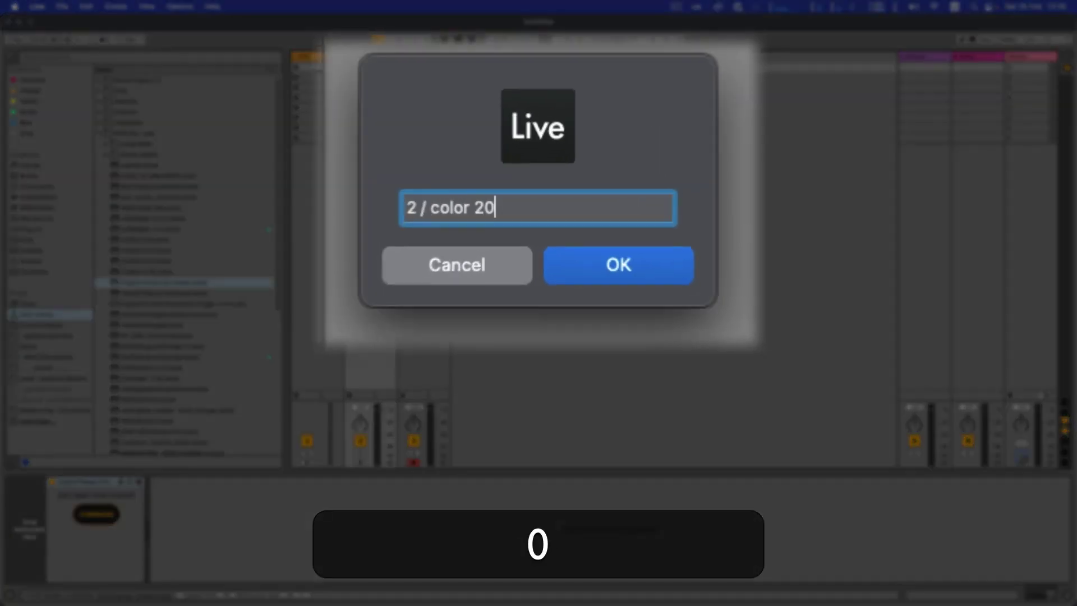
key("Return")
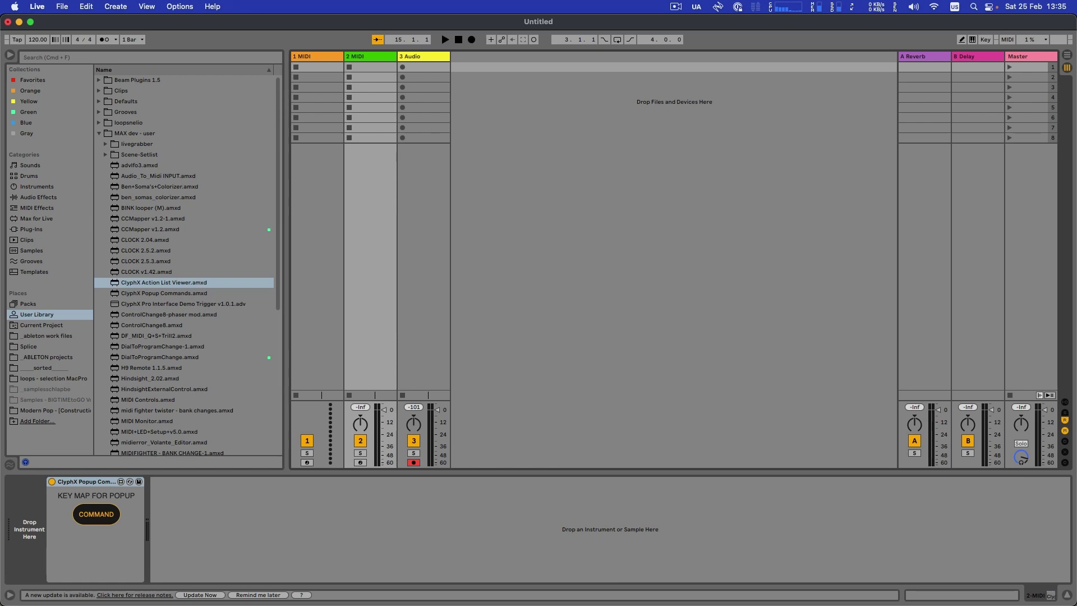
Edit the last popup command to '2 / color 49' and run it, turning track 2 teal.
key("shift+x")
key("shift+Right")
key("BackSpace")
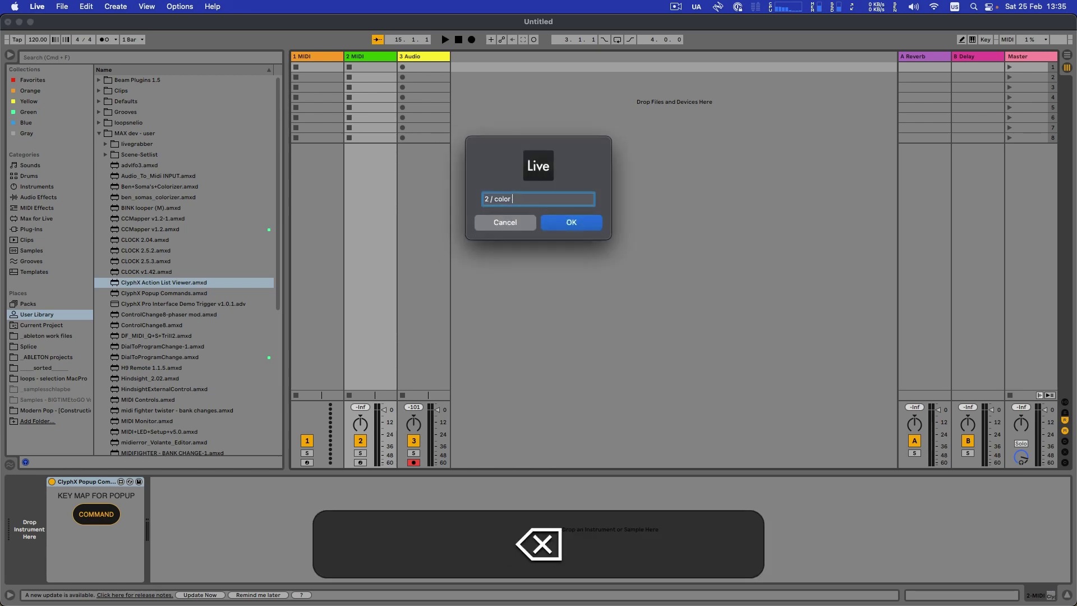
type("9")
key("Return")
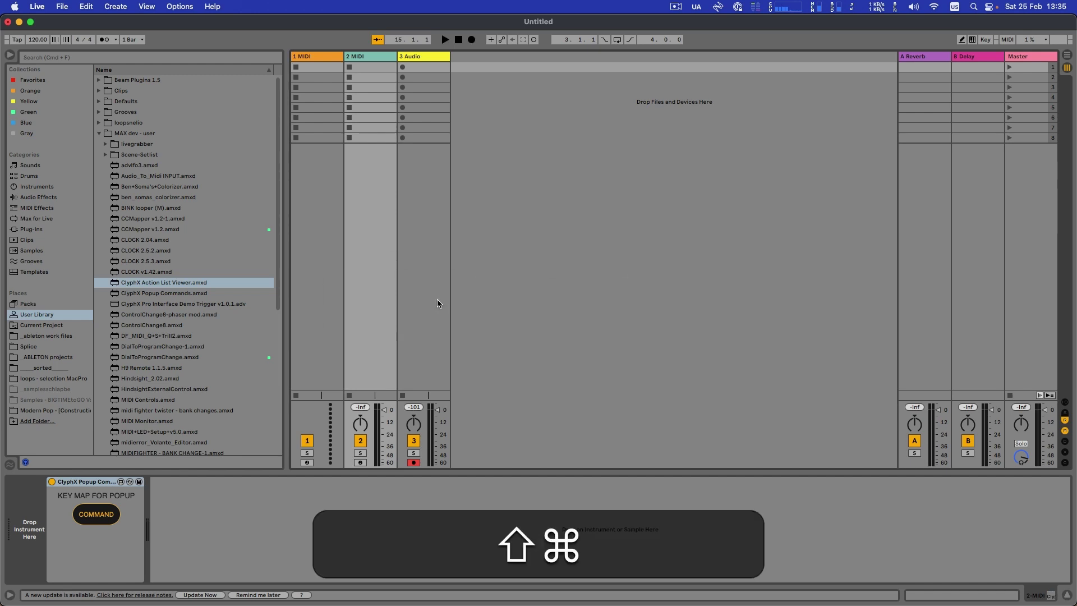
Paste a long action list into the command popup, review its lines, and cancel without running it.
key("shift+x")
key("super+v")
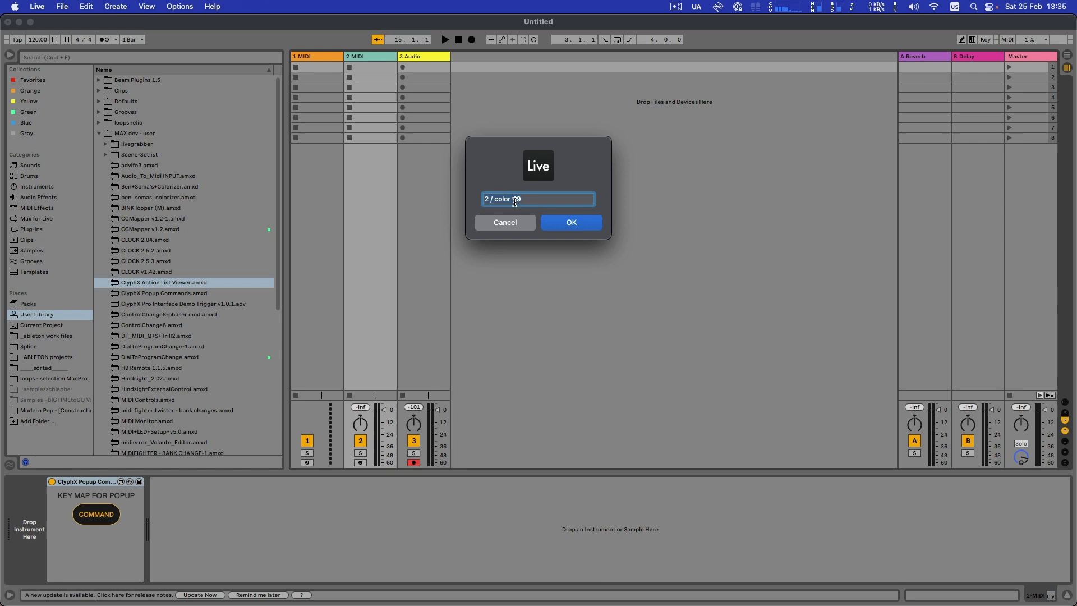
key("super+v")
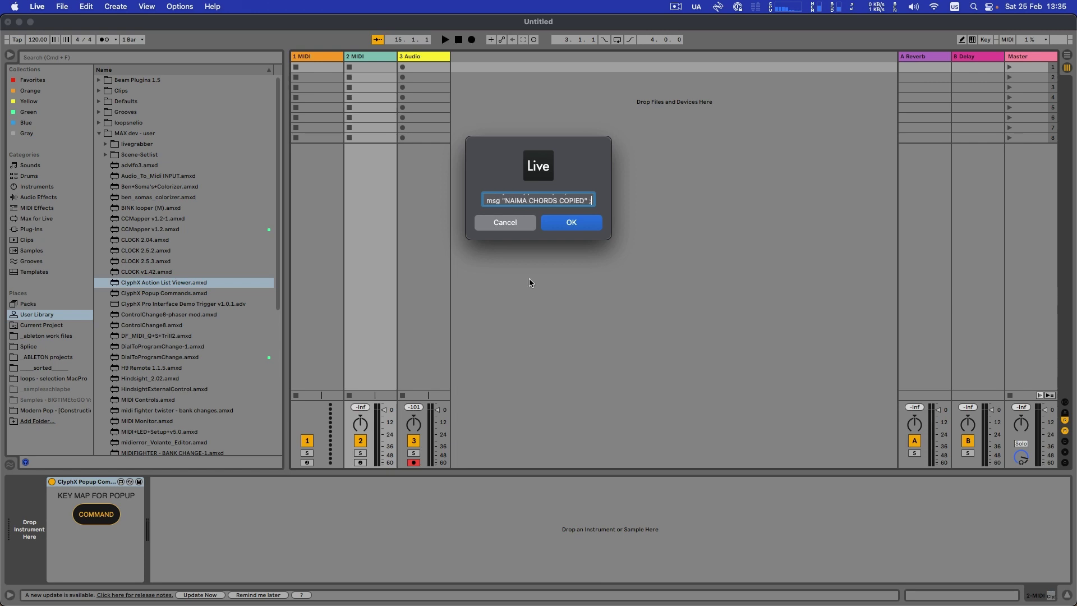
key("Up")
key("Up")
key("Up")
key("Up")
key("Up")
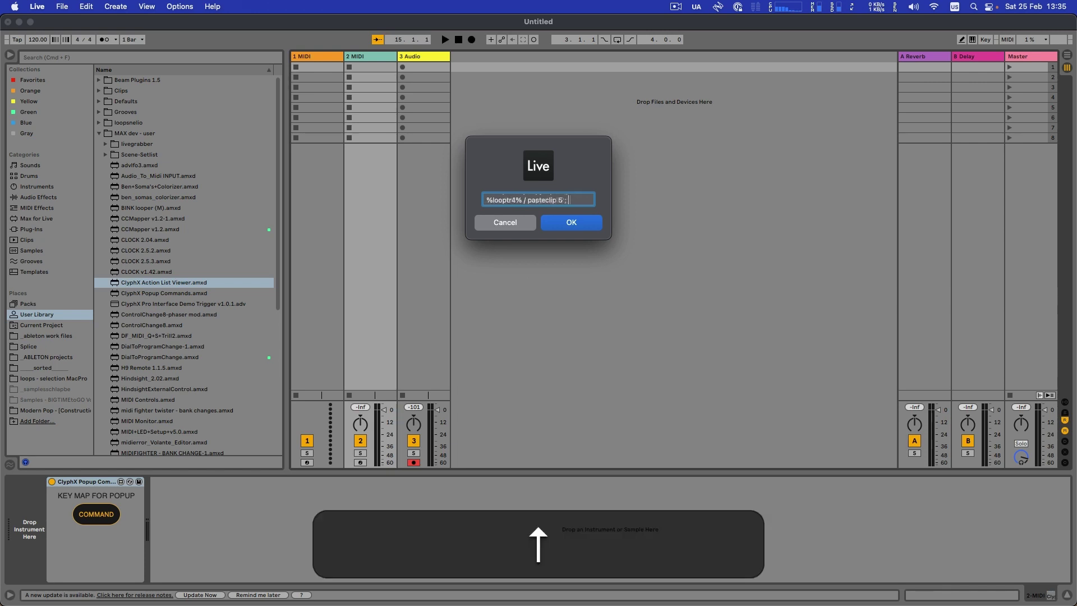
key("Up")
key("Up")
key("Up")
left_click(496, 226)
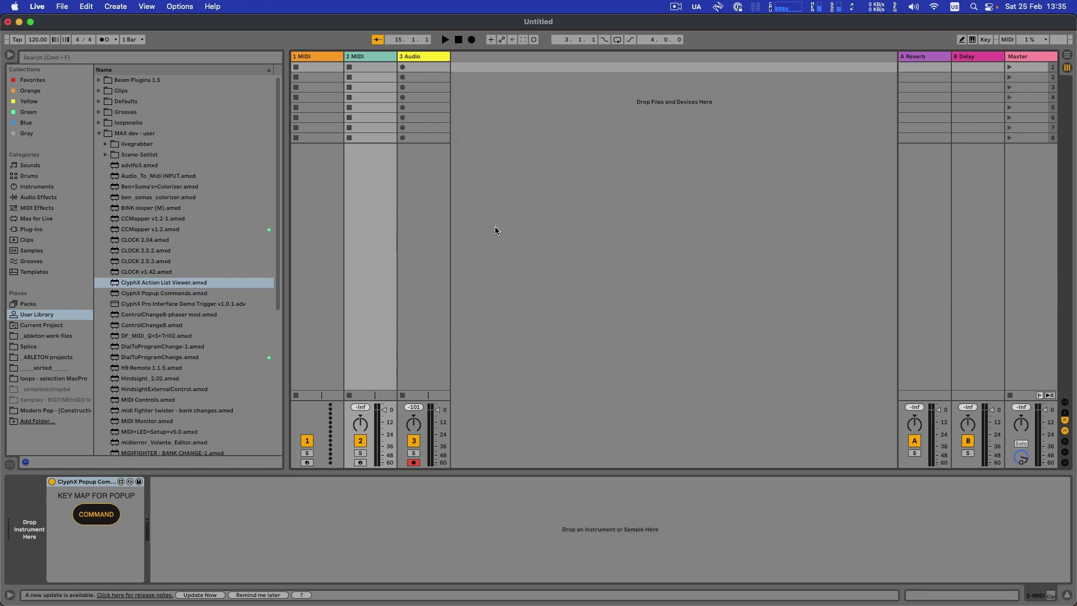
Glance at the forum thread and search results in Chrome, then return to Ableton Live.
key("super+Tab")
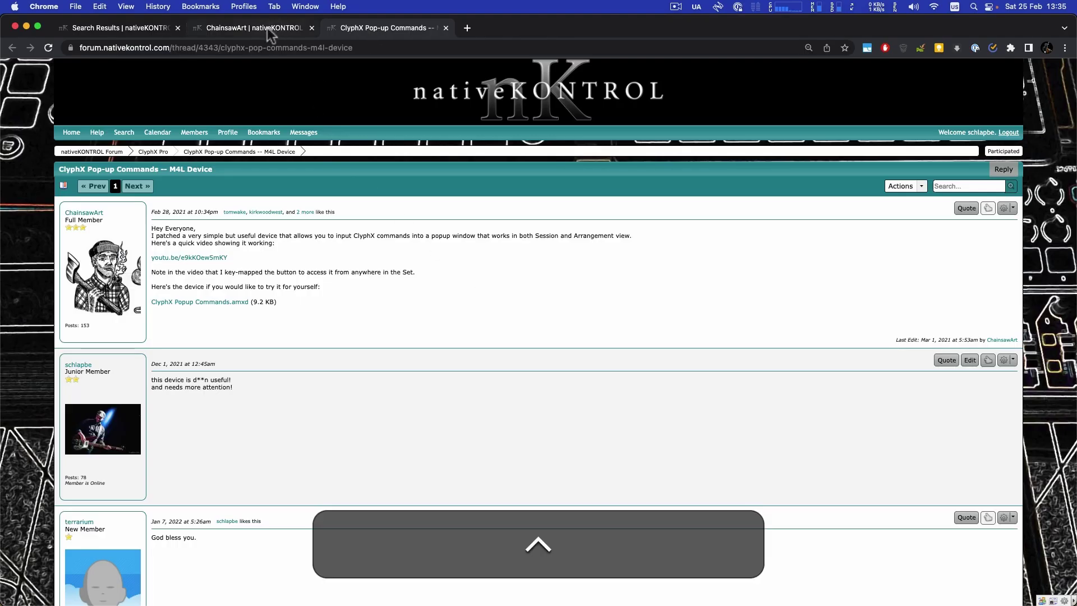
key("ctrl+Tab")
key("super+Tab")
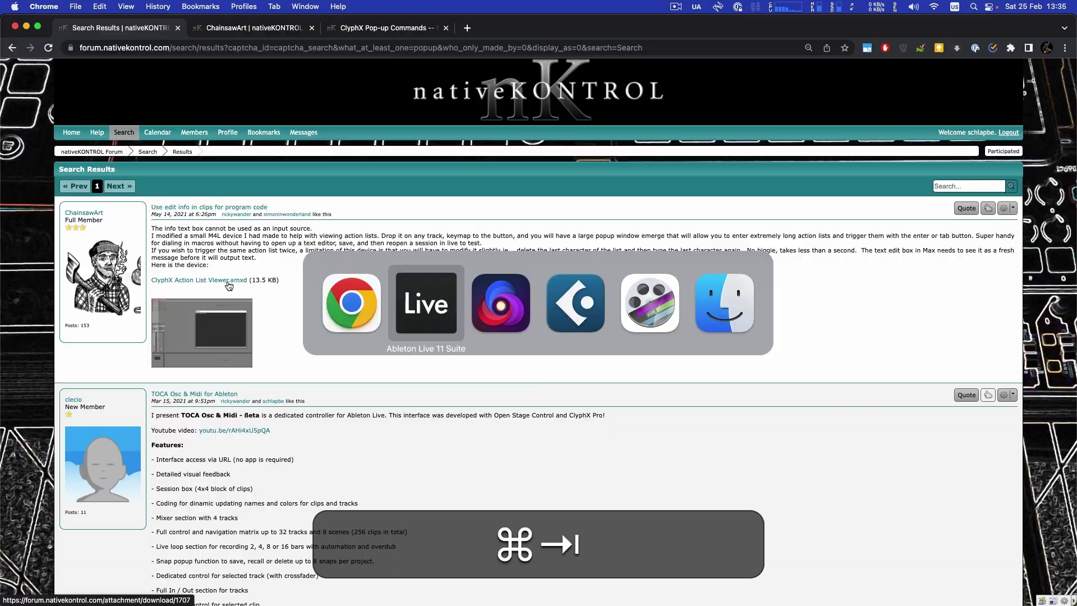
key("ctrl+Tab")
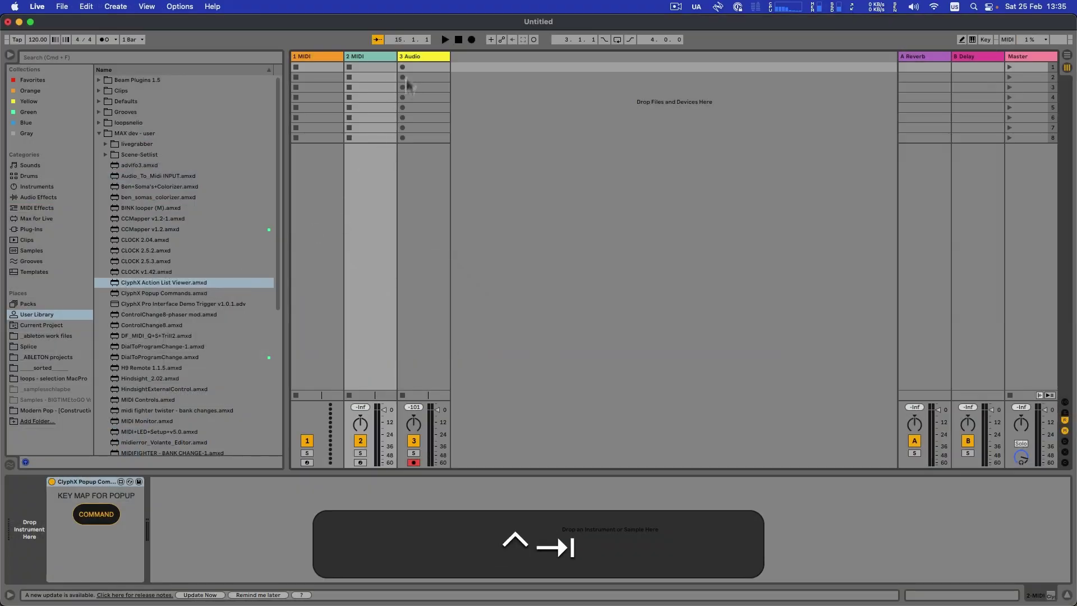
Select the 3 Audio track and replace the action list viewer's contents with the pasted action list.
left_click(418, 66)
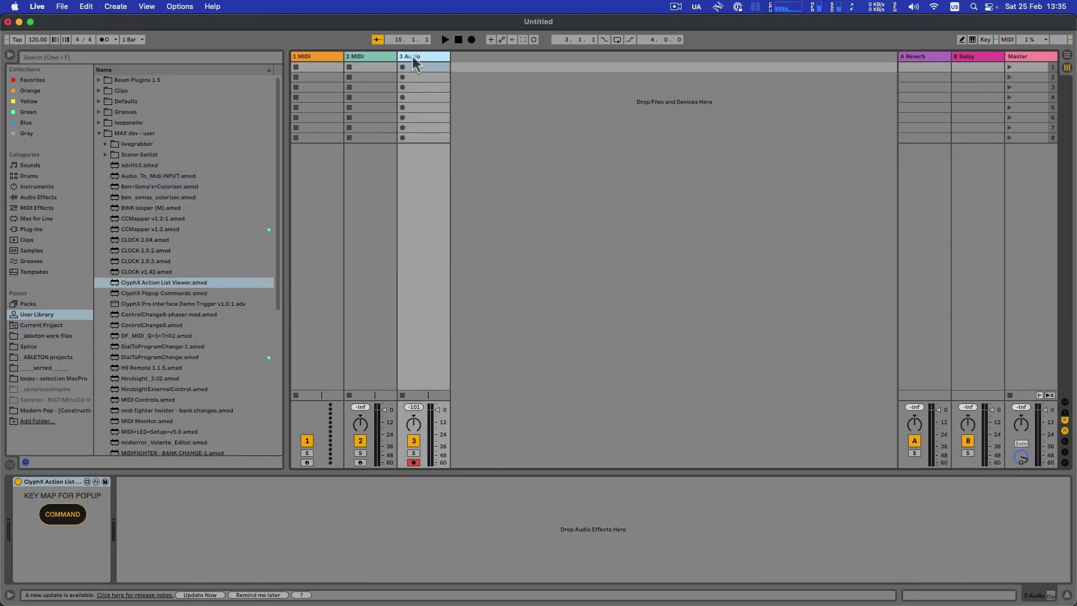
left_click(62, 514)
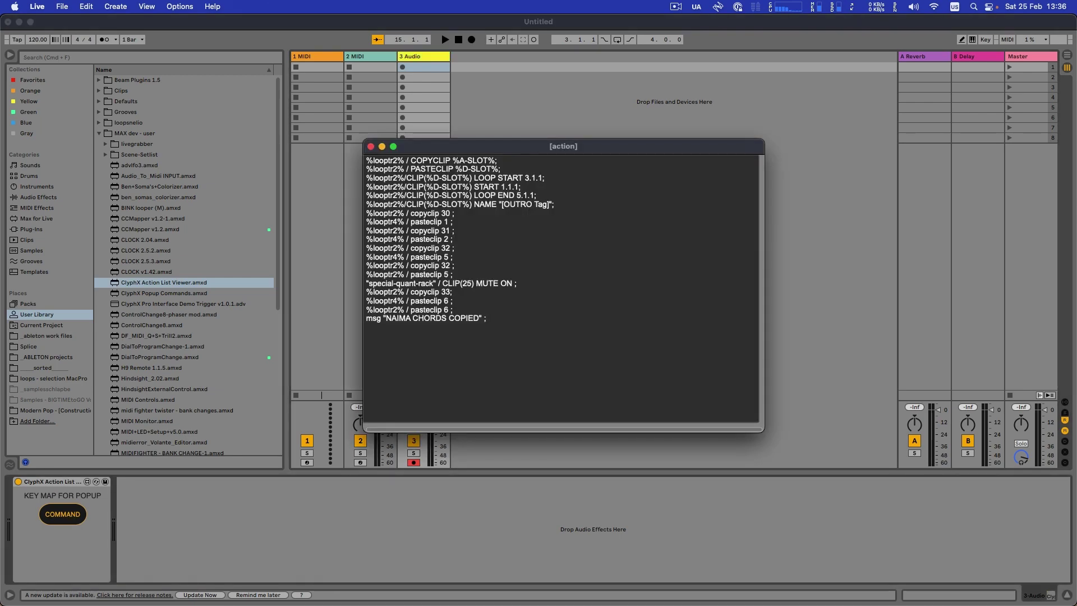
key("super+a")
key("super+c")
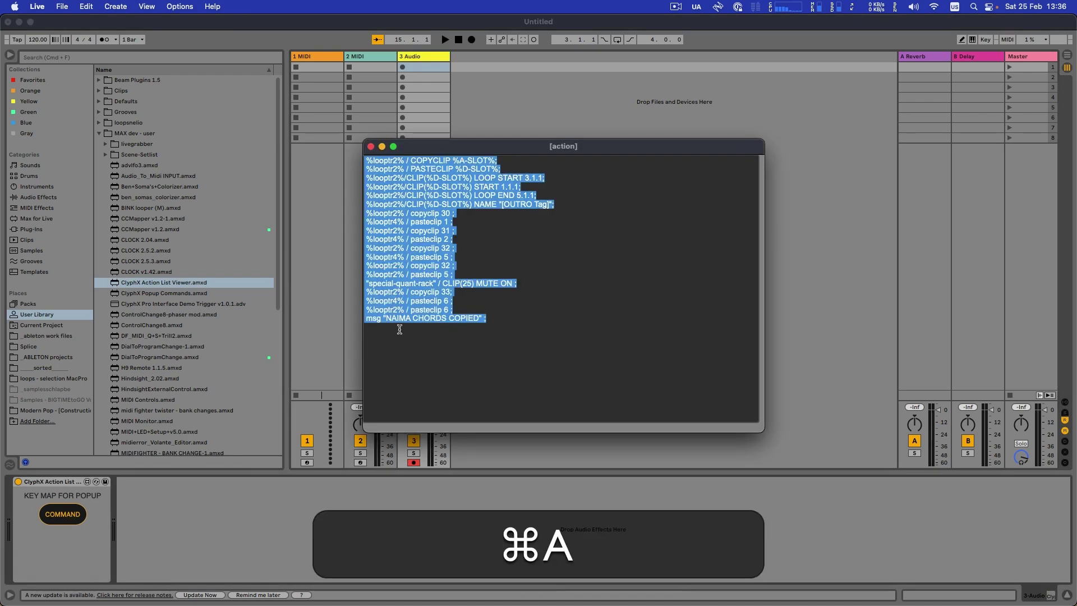
key("super+BackSpace")
key("super+v")
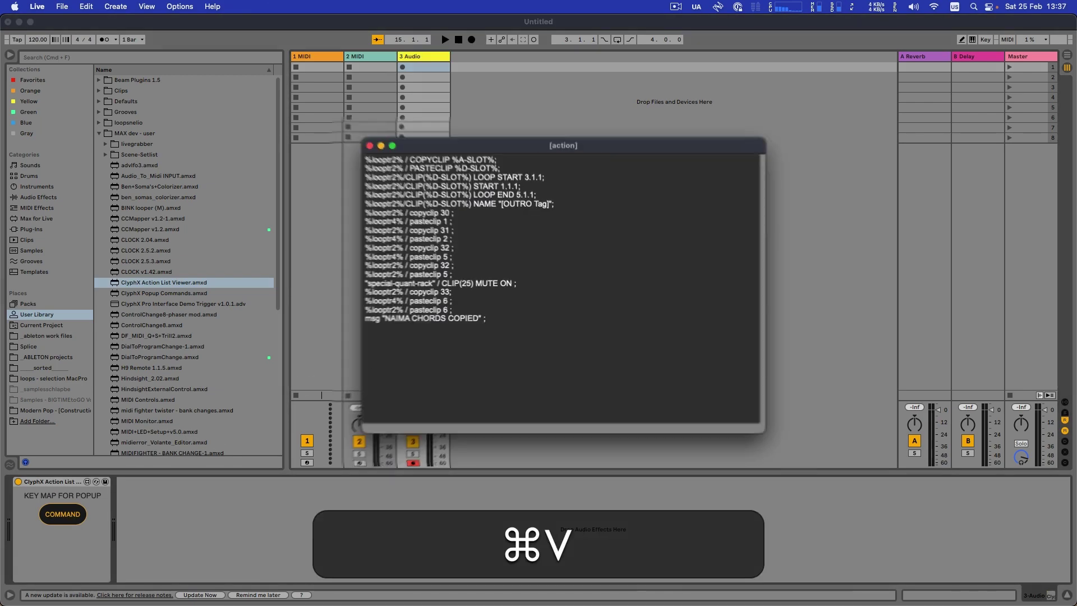
Change the action list's clip numbers from 5 to 4 and to 2, then run it.
key("Up")
key("Up")
key("Up")
key("Left")
key("Left")
key("BackSpace")
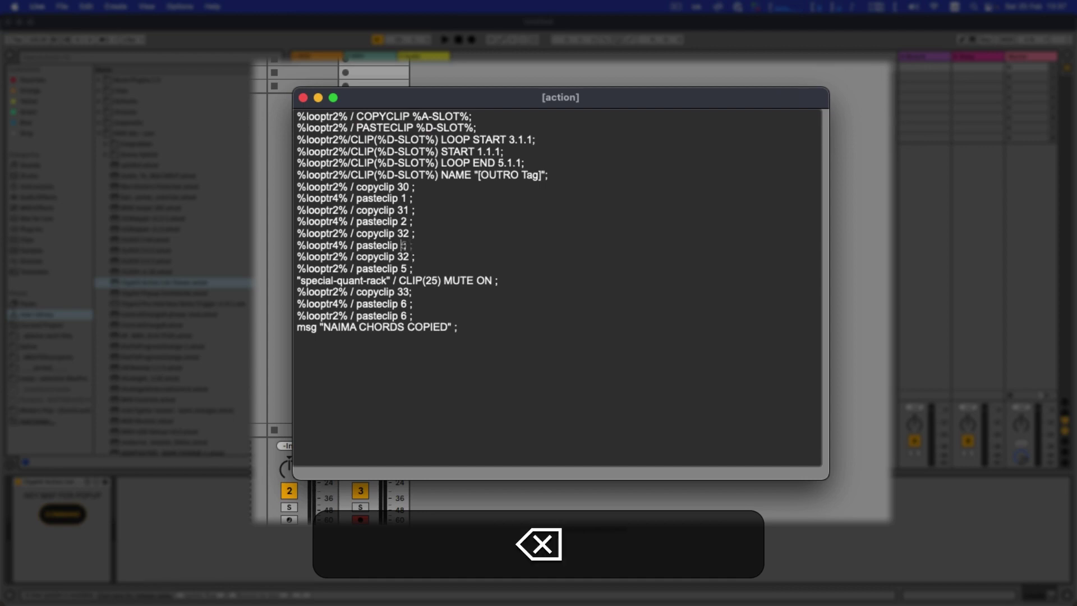
type("4")
key("Up")
key("BackSpace")
type("2")
key("Return")
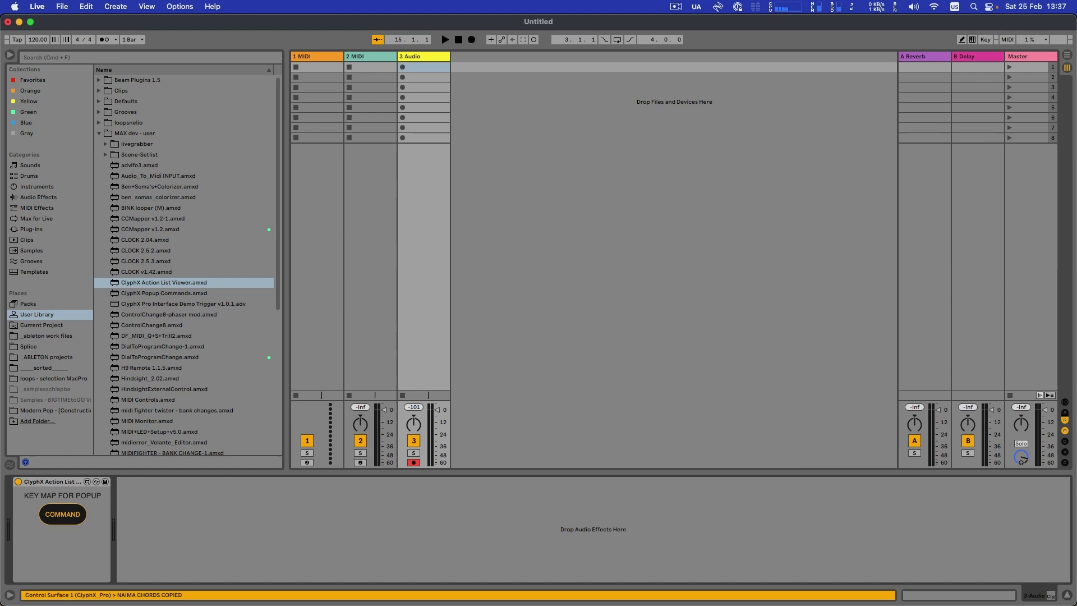
Replace the popup text with a msg action and run it to show a thank-you message.
left_click(64, 517)
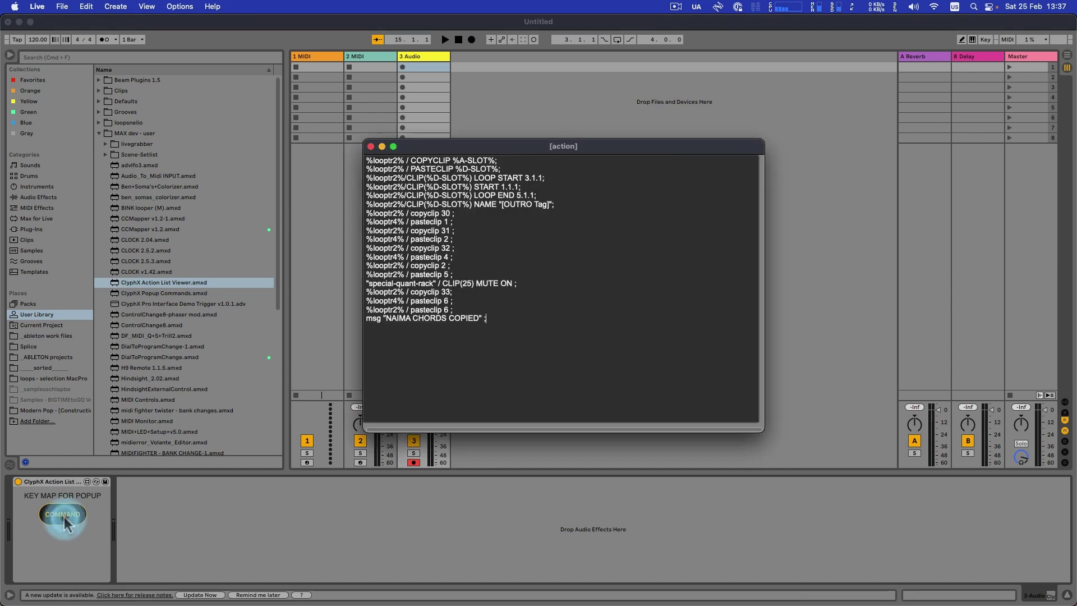
key("super+a")
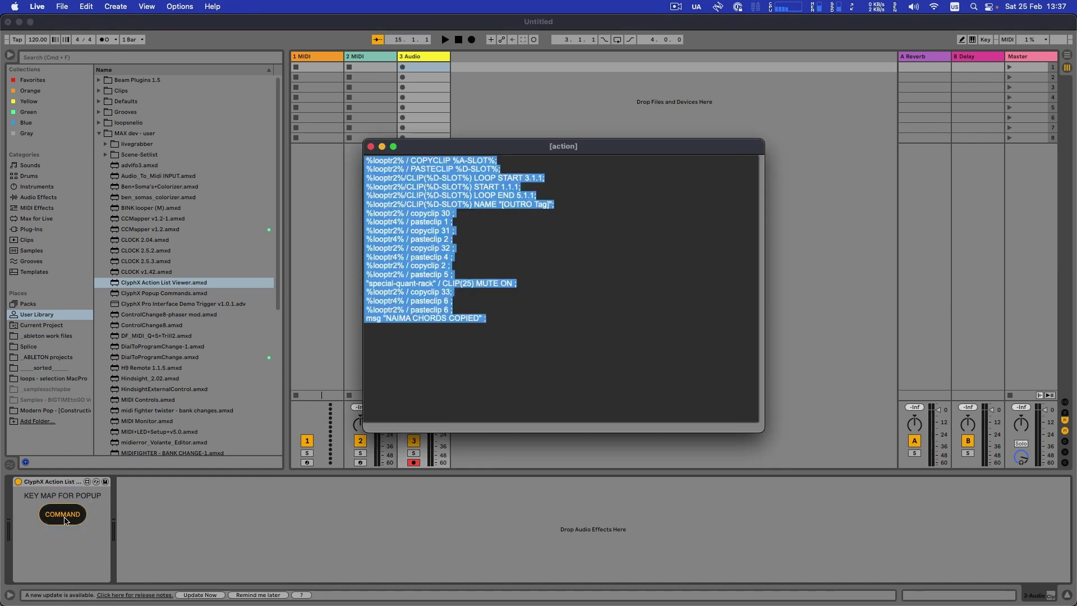
type("msg \"thank you jason!")
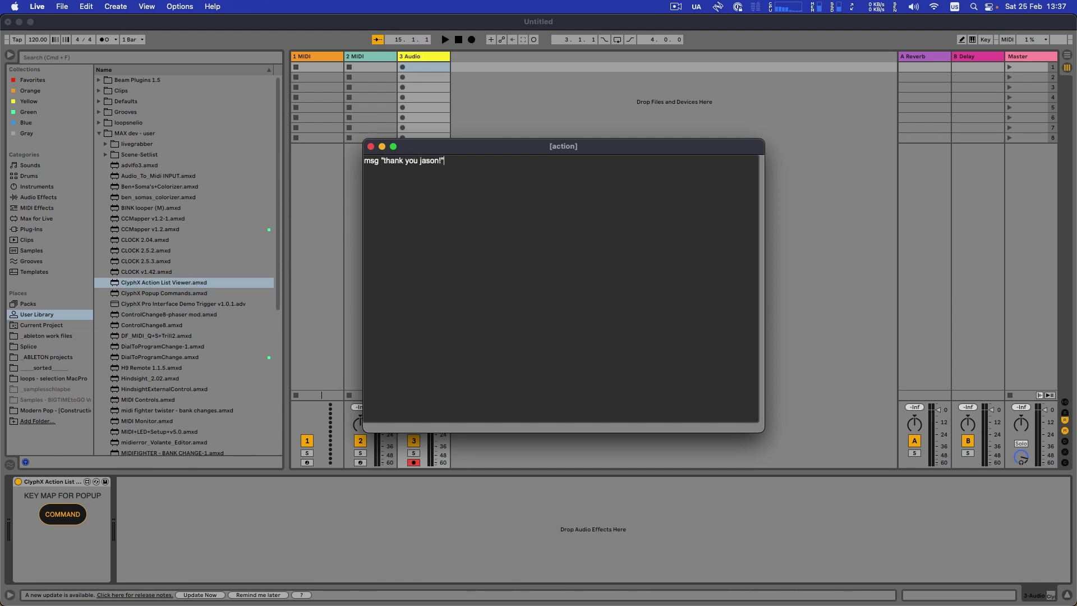
key("Return")
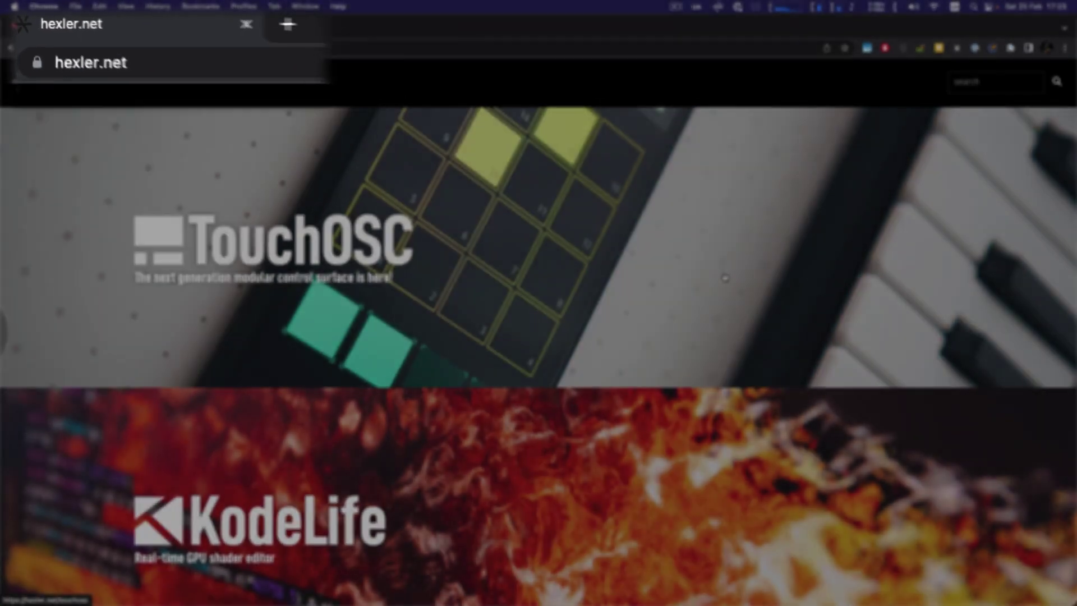
Scroll the hexler.net homepage to Protokol and open its product page.
scroll(725, 277, "down", 3)
scroll(724, 277, "down", 10)
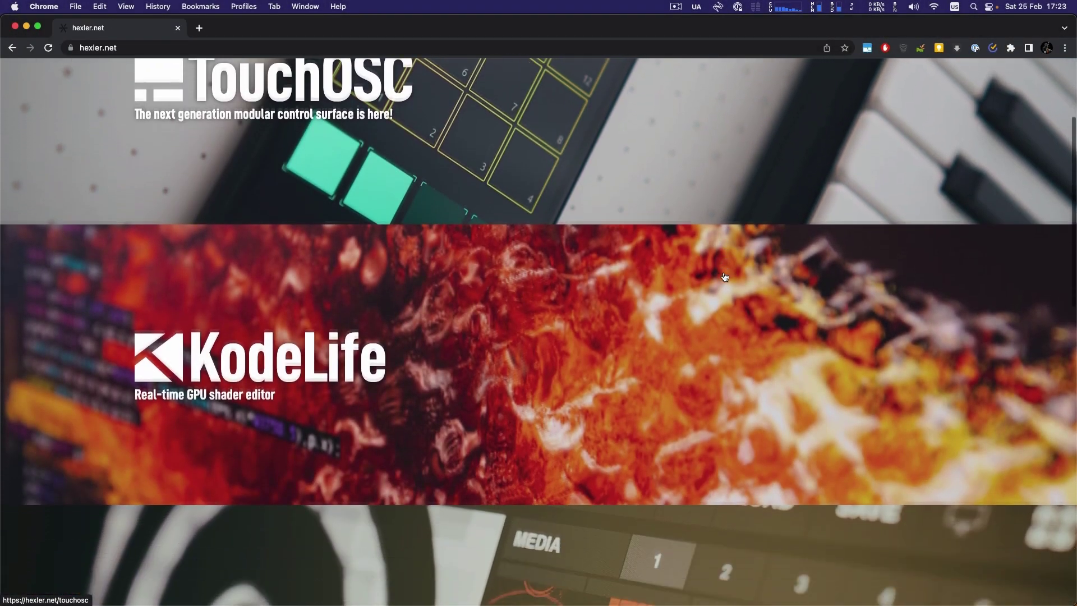
scroll(725, 277, "down", 5)
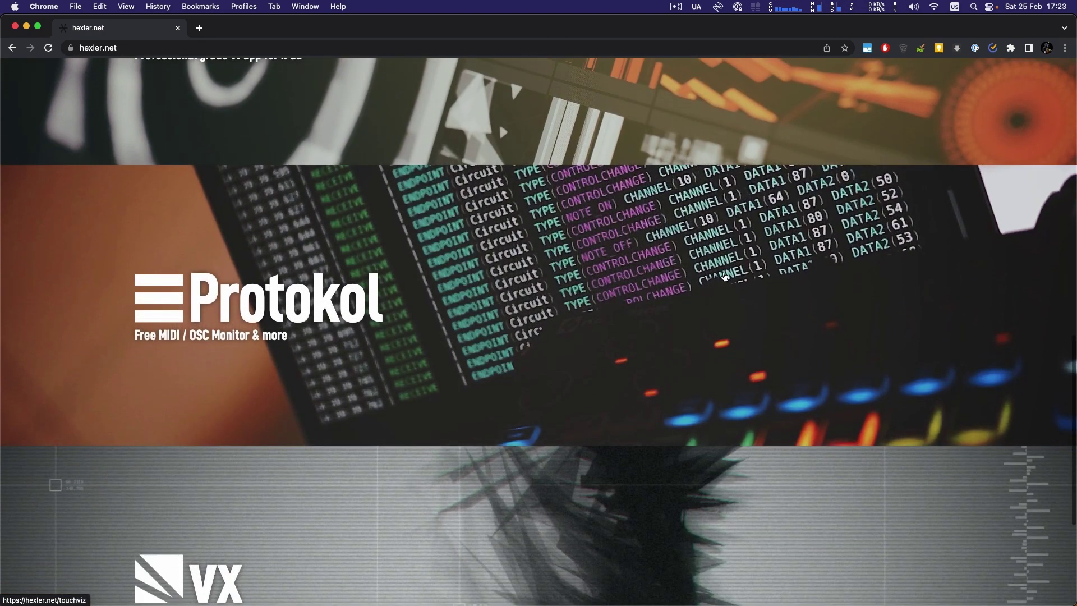
left_click(264, 294)
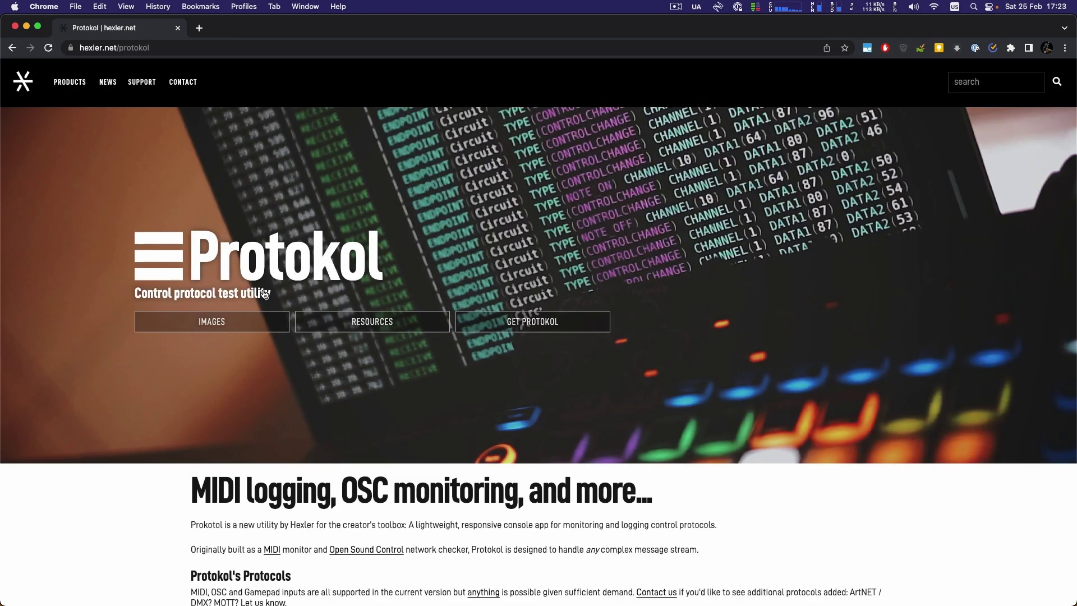
Scroll down to the Protokol page's Images, then bring the Protokol app's MIDI log forward.
scroll(896, 364, "down", 2)
scroll(896, 364, "down", 15)
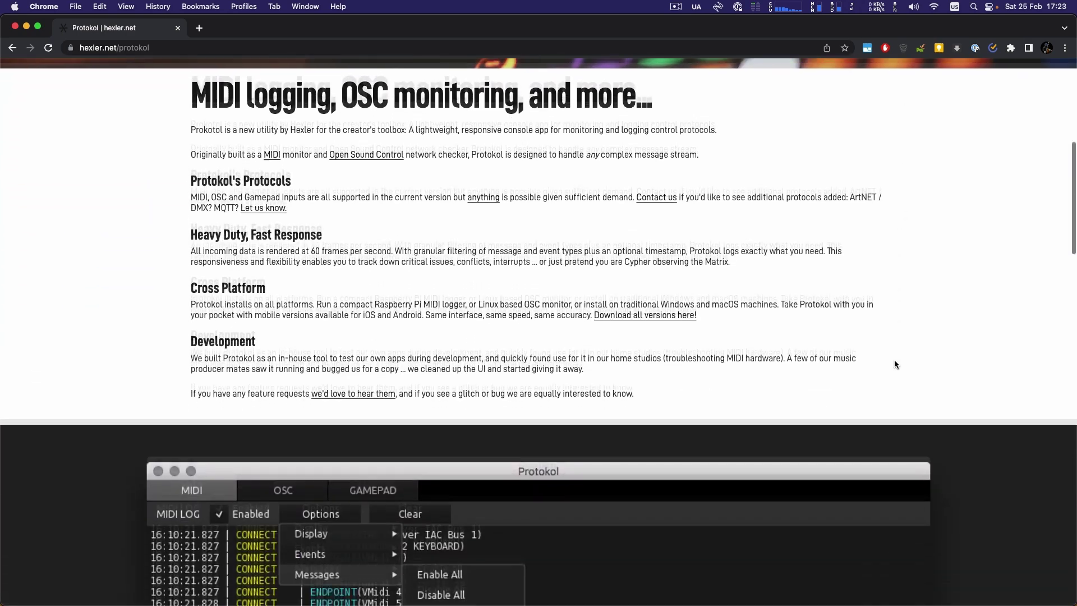
scroll(896, 366, "down", 10)
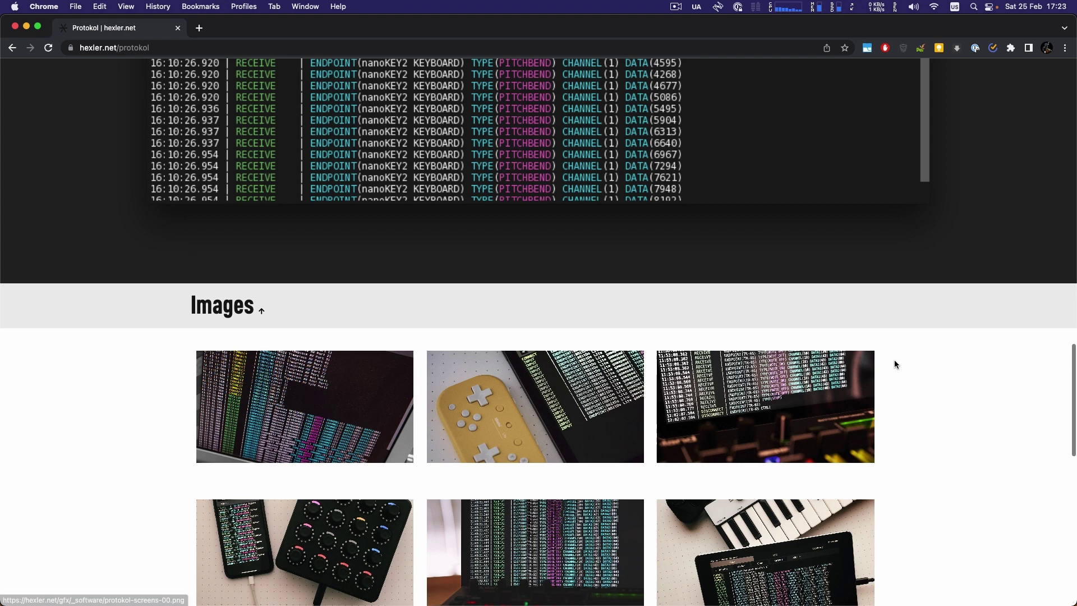
key("super+Tab")
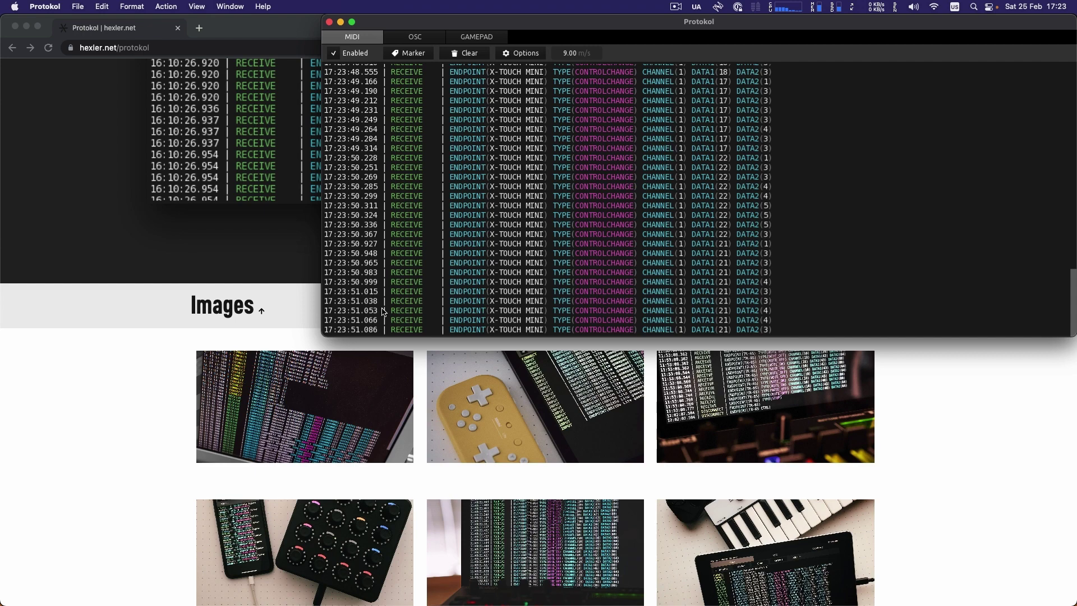
Bring the hexler.net Protokol page forward and scroll to its mobile and desktop download options.
left_click(127, 376)
scroll(126, 376, "down", 5)
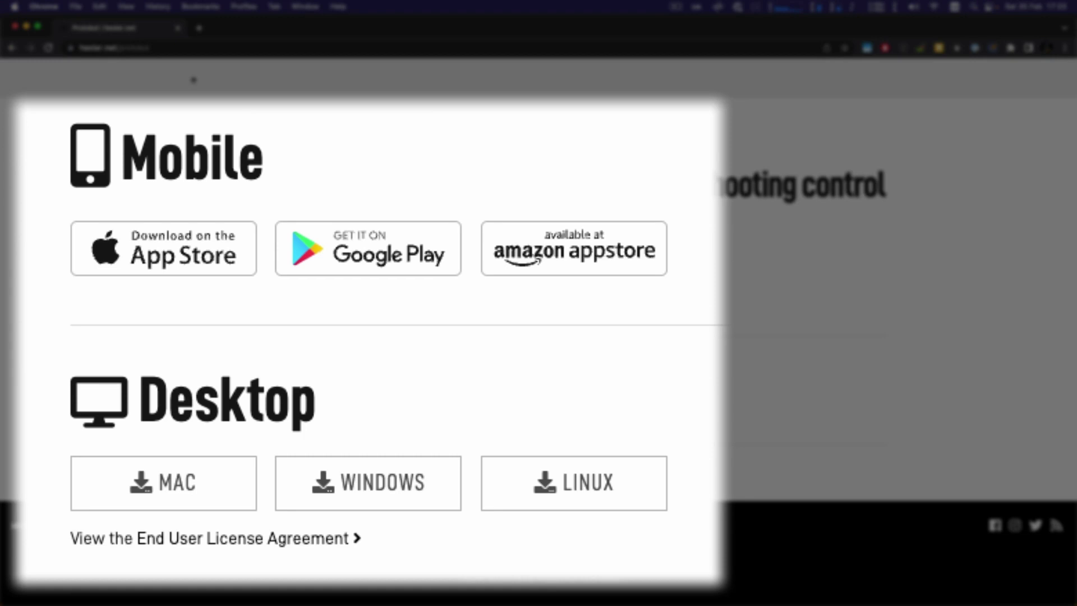
scroll(538, 336, "up", 1)
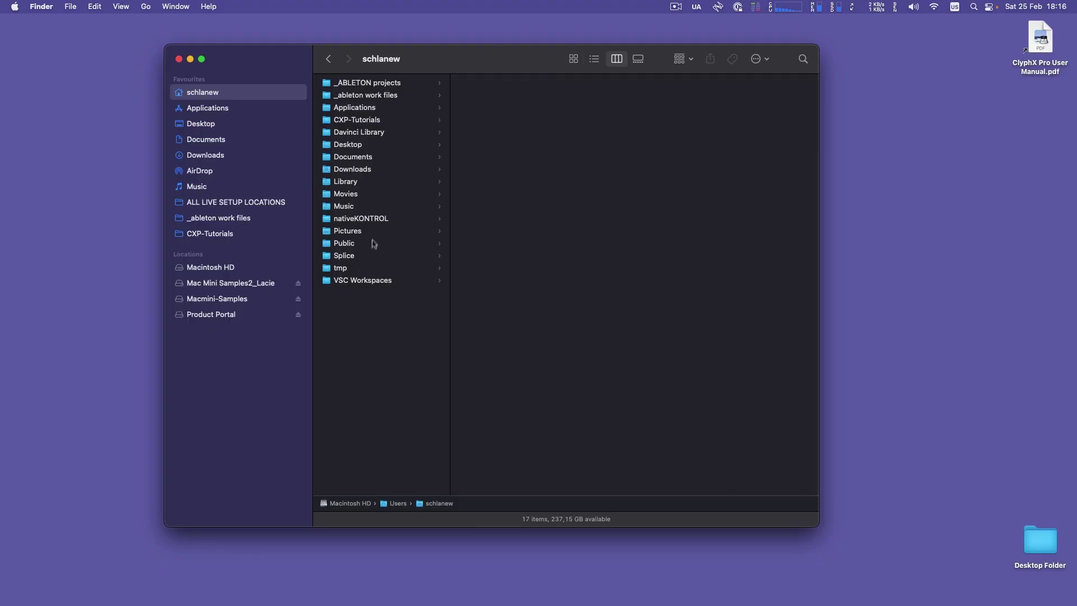
Open Macros.txt from nativeKONTROL > ClyphX_Pro in TextEdit and scroll through it.
left_click(372, 220)
left_click(485, 99)
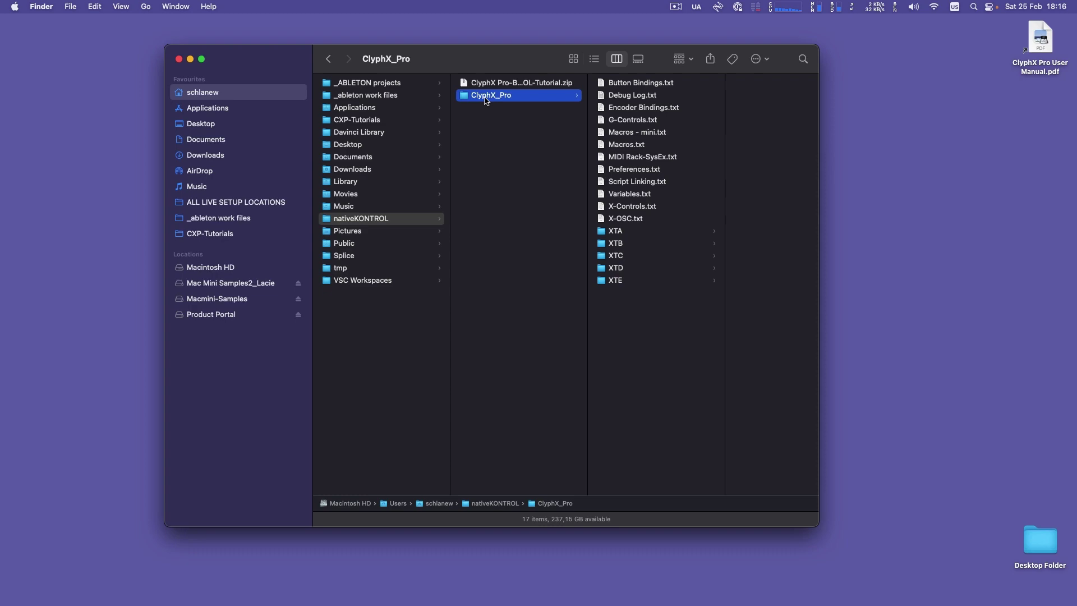
double_click(622, 147)
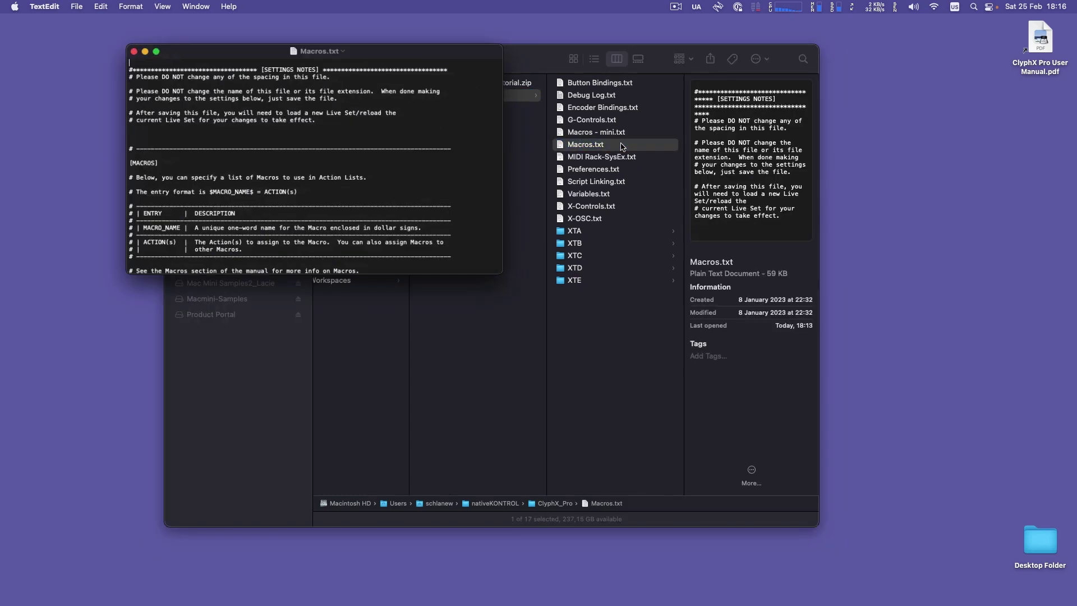
left_click_drag(501, 275, 569, 576)
scroll(363, 384, "down", 3)
scroll(362, 384, "down", 15)
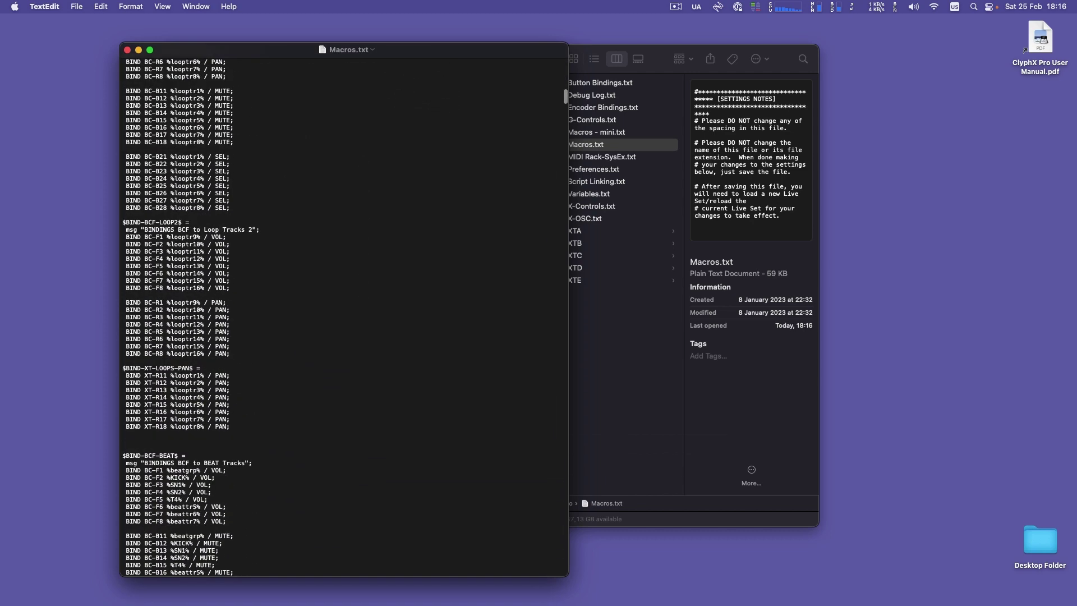
scroll(344, 314, "down", 10)
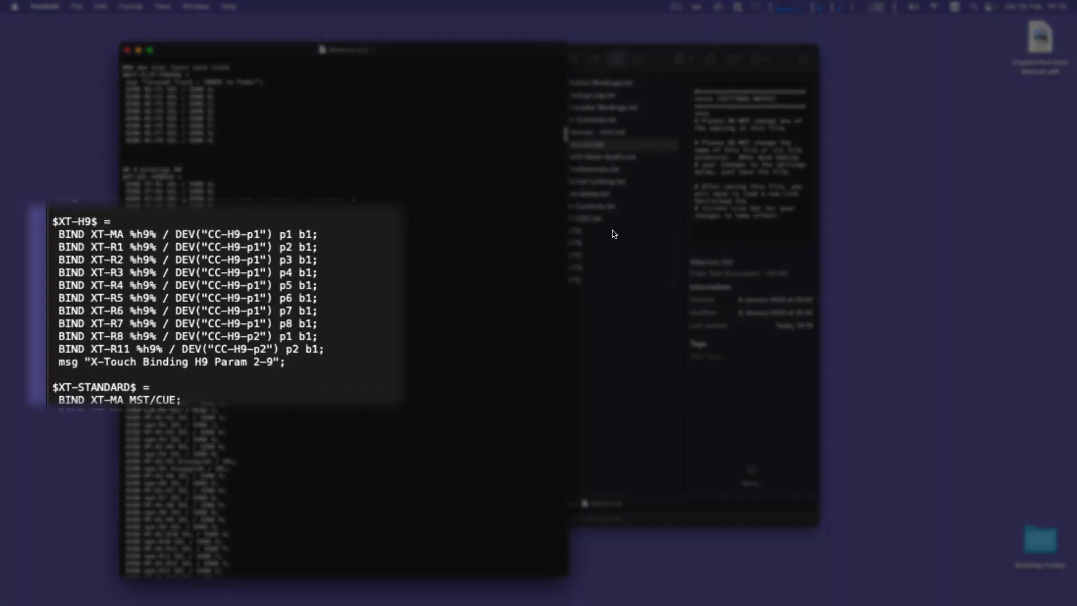
Also open G-Controls.txt and X-OSC.txt in TextEdit and scroll through them.
double_click(611, 120)
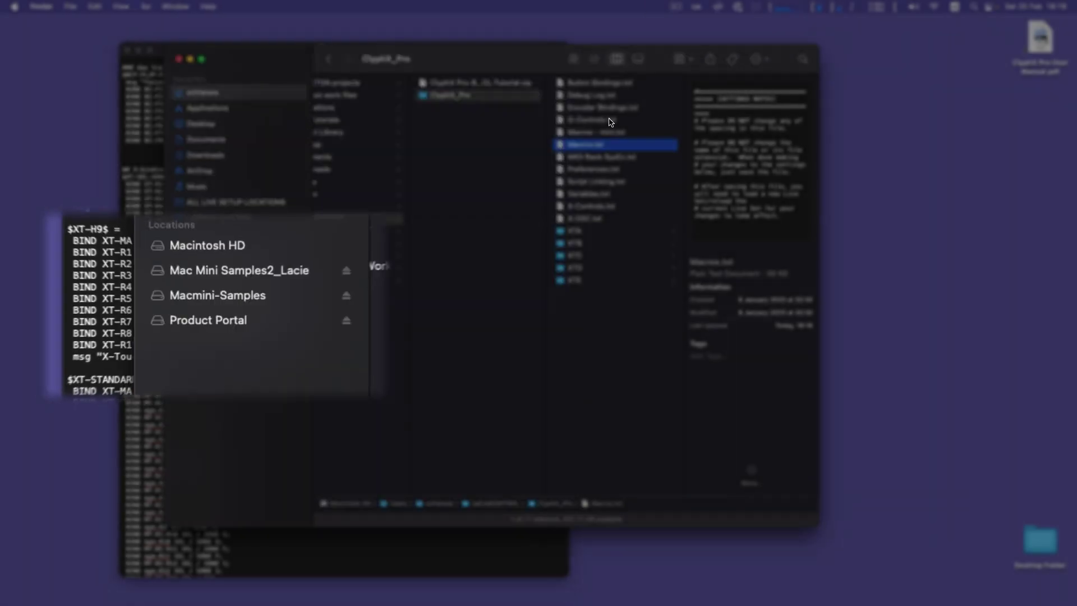
scroll(307, 176, "down", 20)
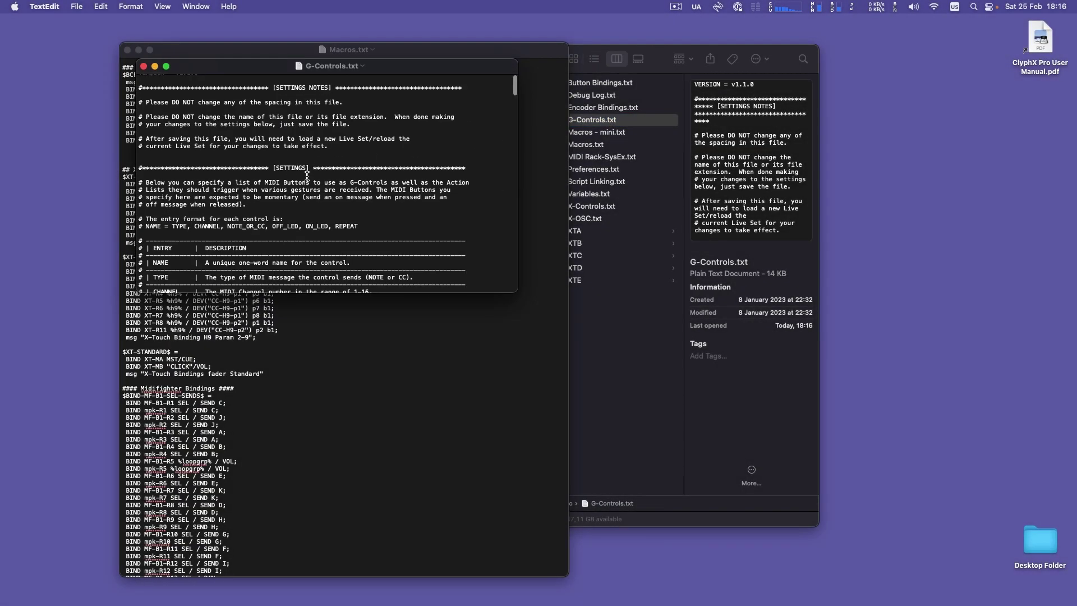
scroll(325, 183, "down", 20)
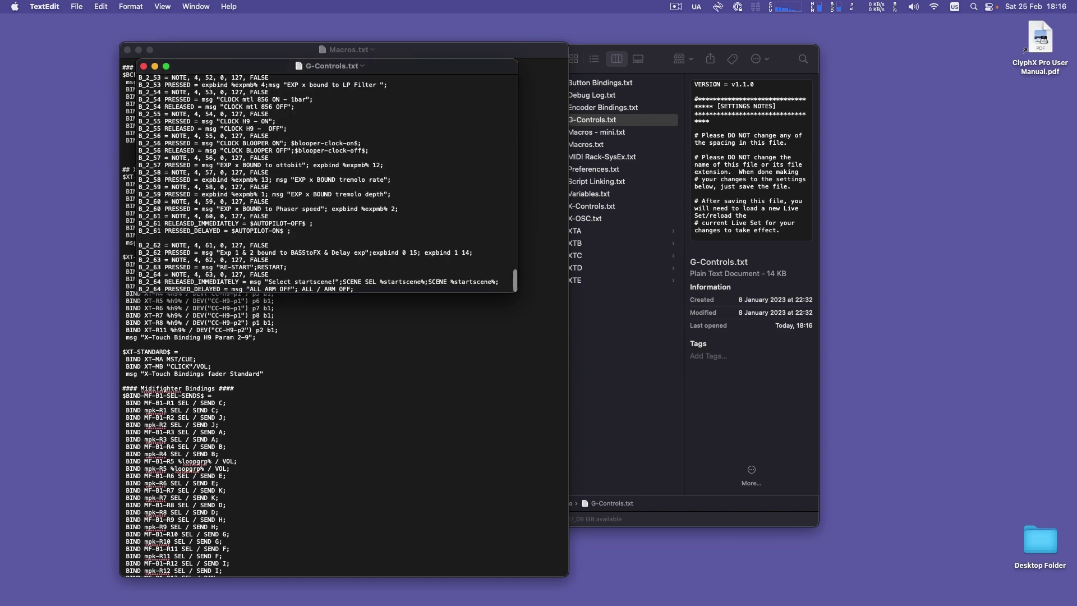
double_click(620, 219)
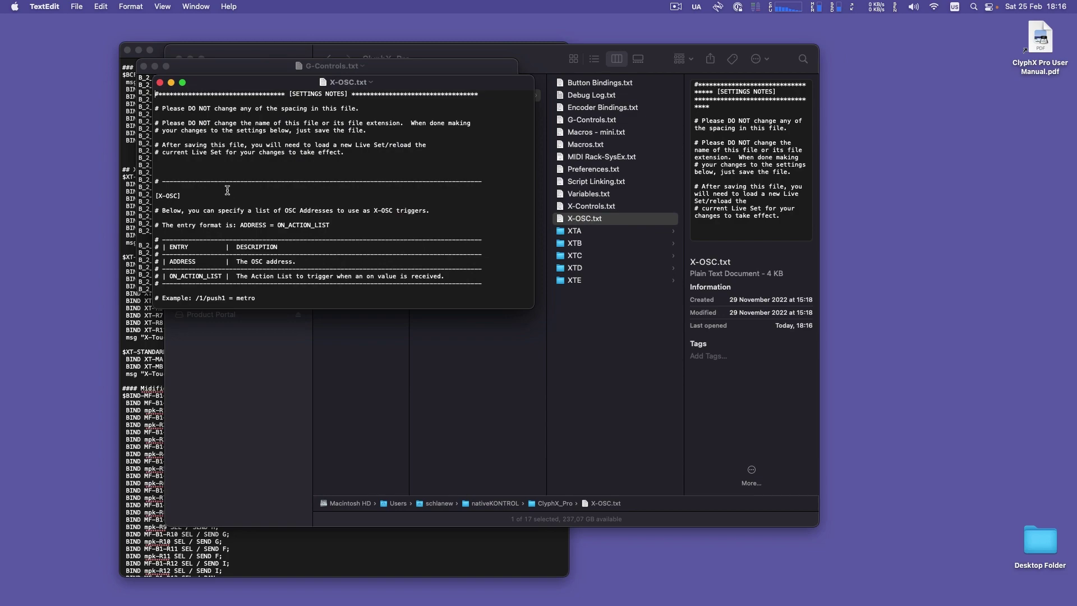
scroll(227, 190, "down", 20)
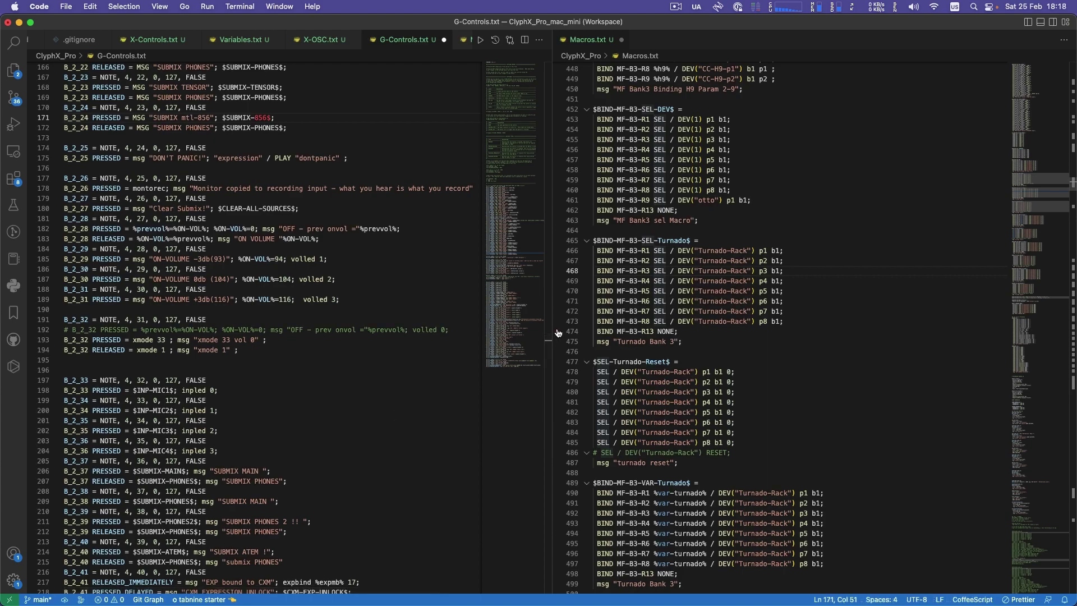
Show code.visualstudio.com in Chrome and scroll to its Meet IntelliSense section.
key("super+Tab")
left_click(209, 29)
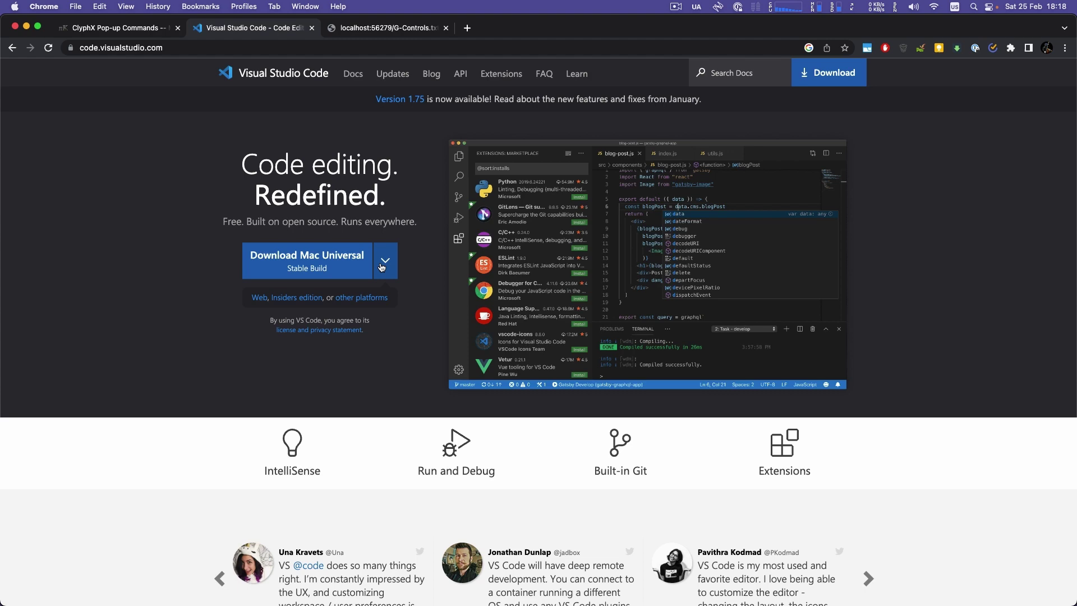
scroll(381, 267, "down", 3)
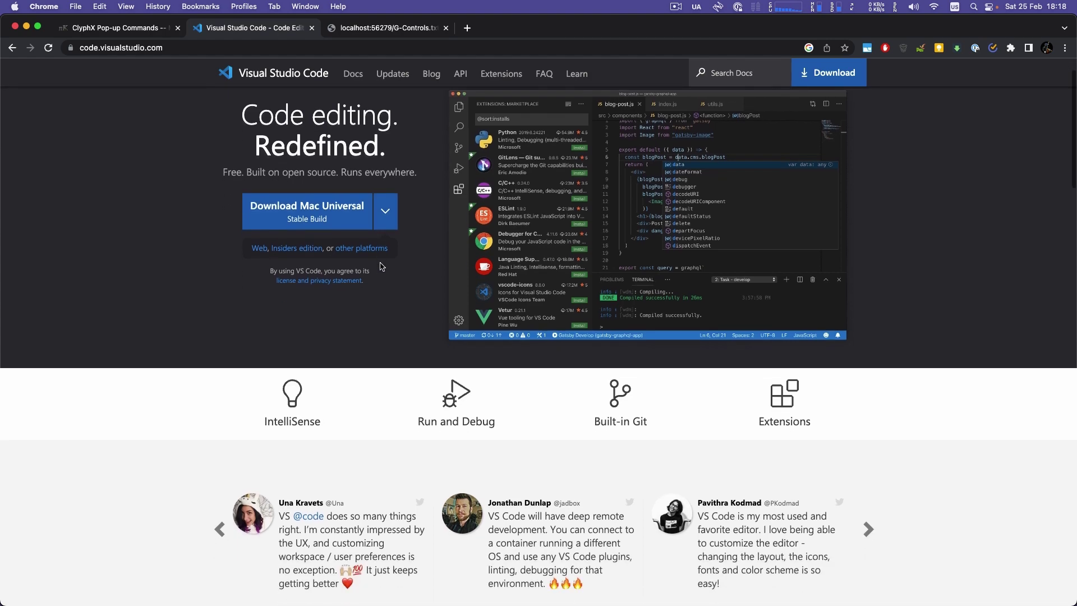
scroll(381, 267, "up", 3)
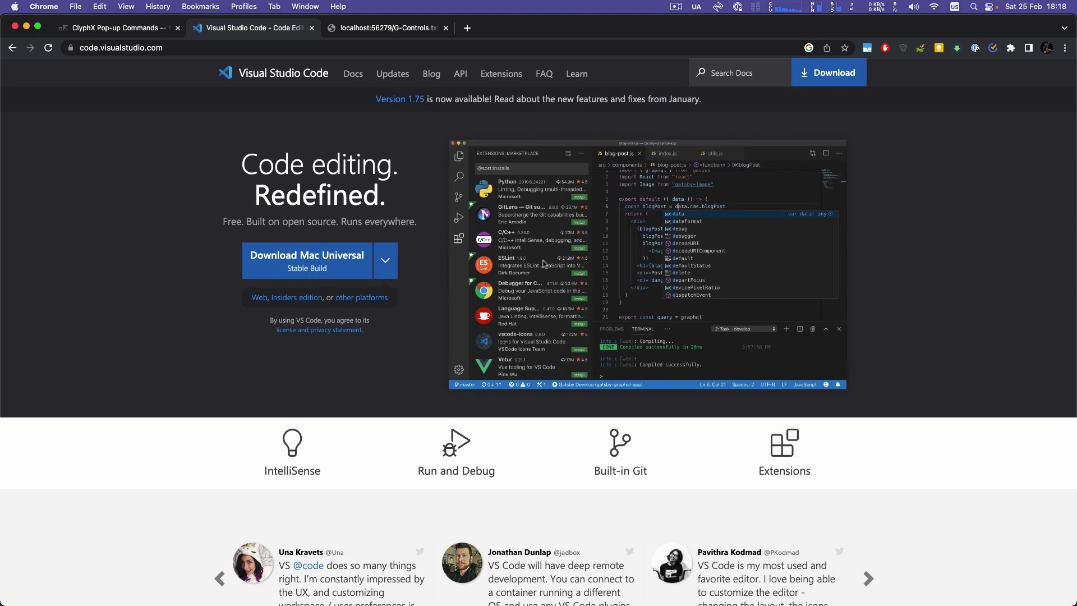
scroll(547, 258, "down", 17)
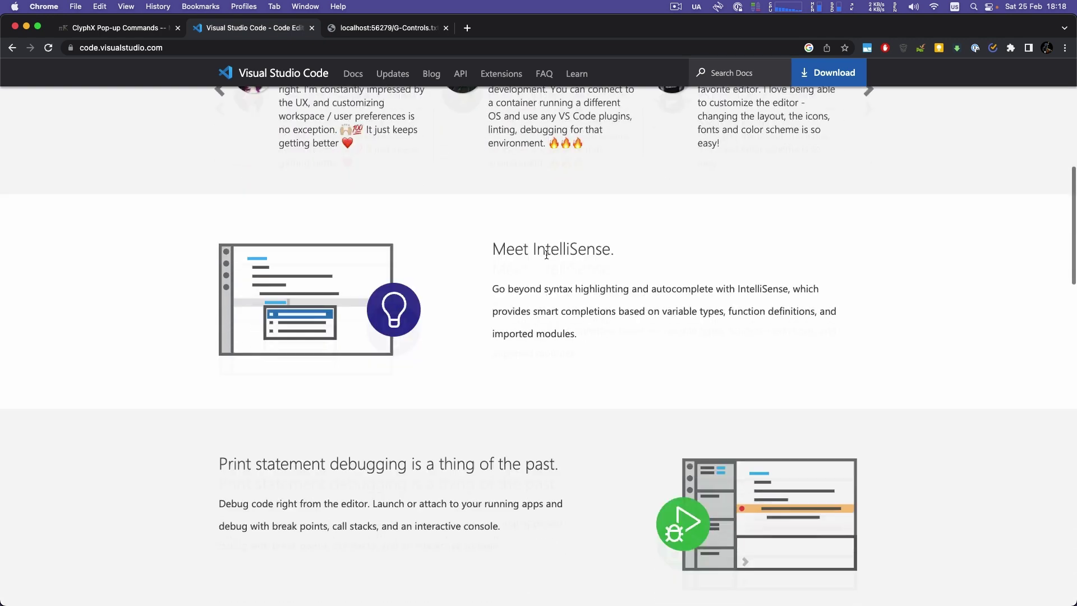
scroll(546, 258, "up", 5)
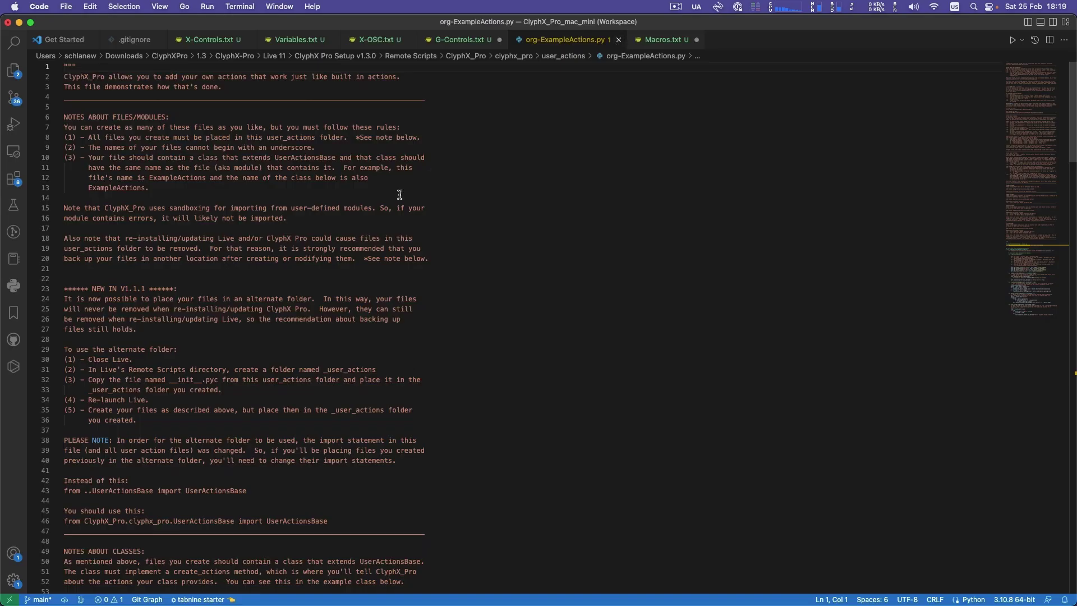
In org-ExampleActions.py, add a new line after line 205 and type 'for' to trigger autocomplete.
scroll(400, 194, "down", 15)
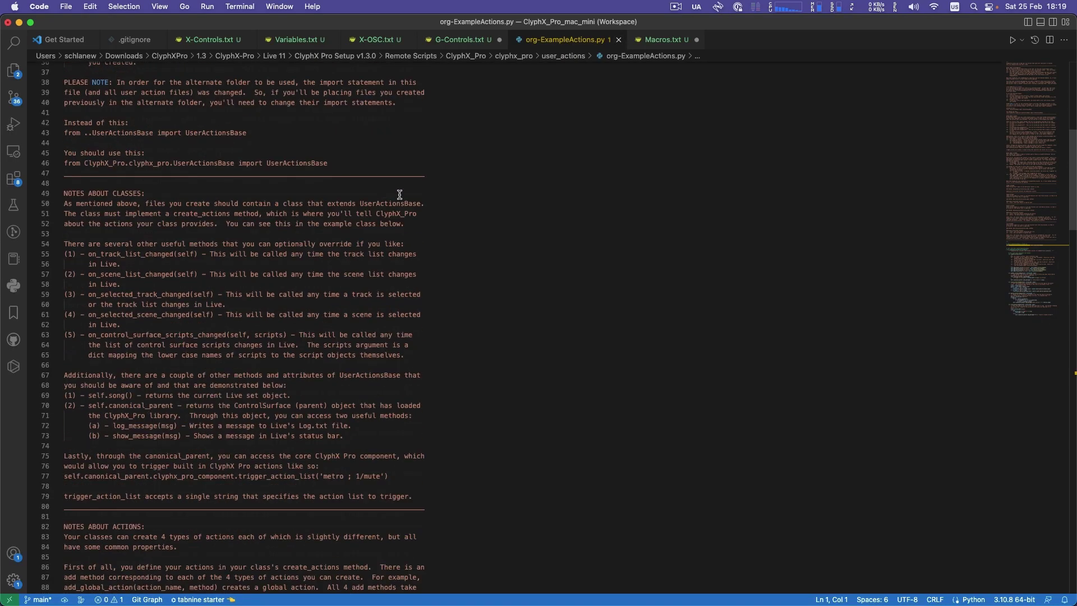
scroll(399, 193, "down", 18)
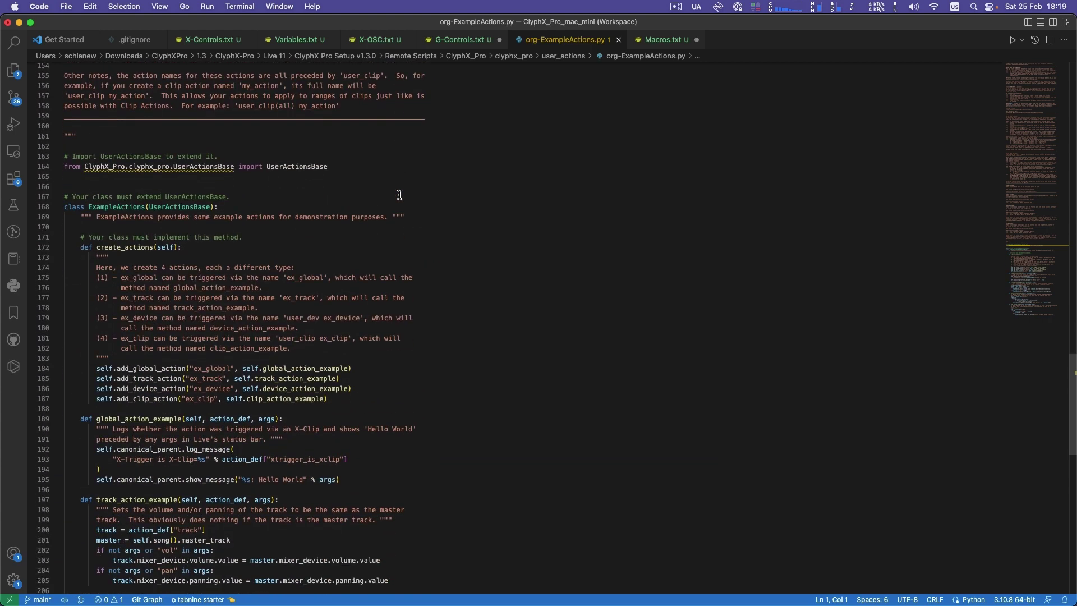
scroll(399, 194, "down", 2)
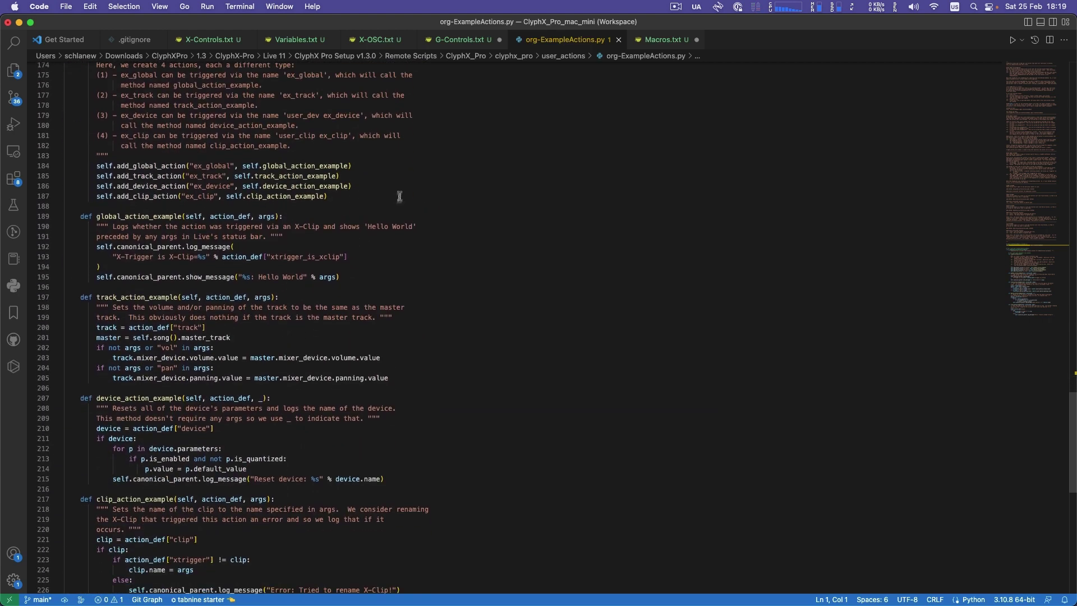
left_click(401, 378)
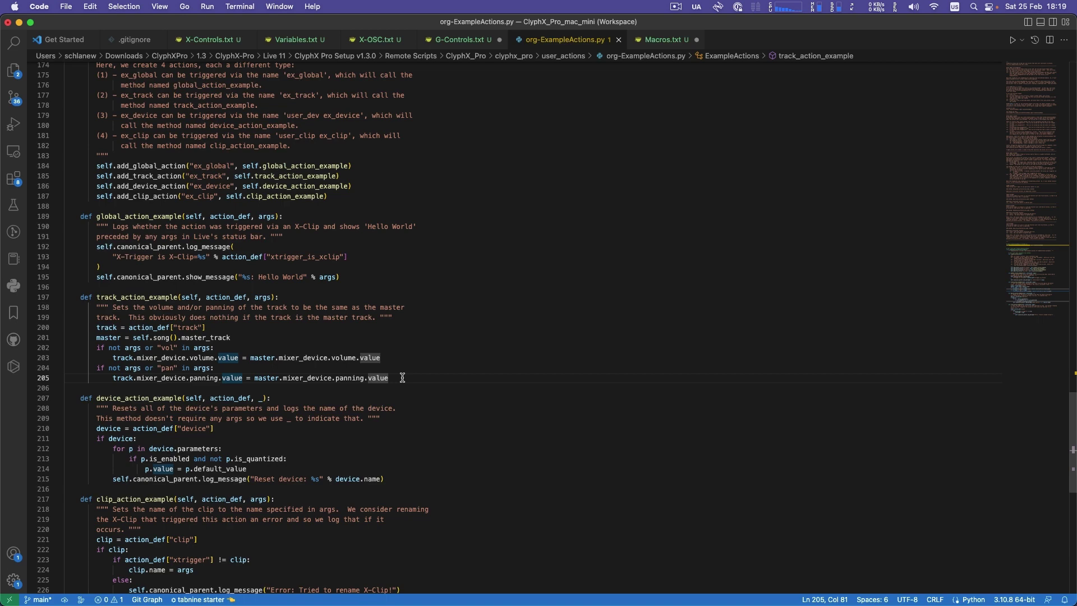
key("Return")
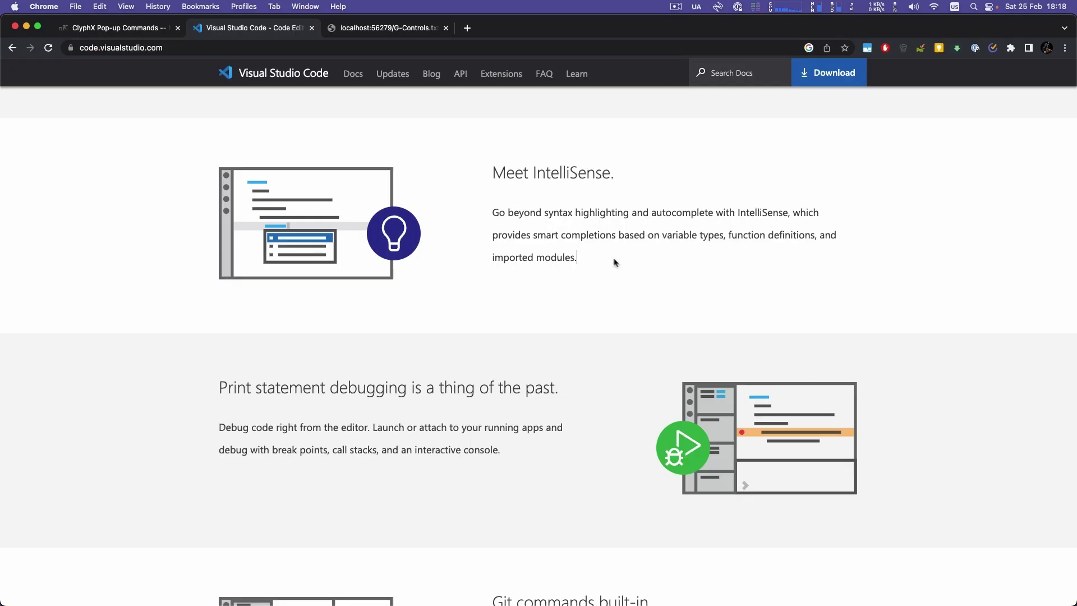
left_click_drag(615, 259, 509, 151)
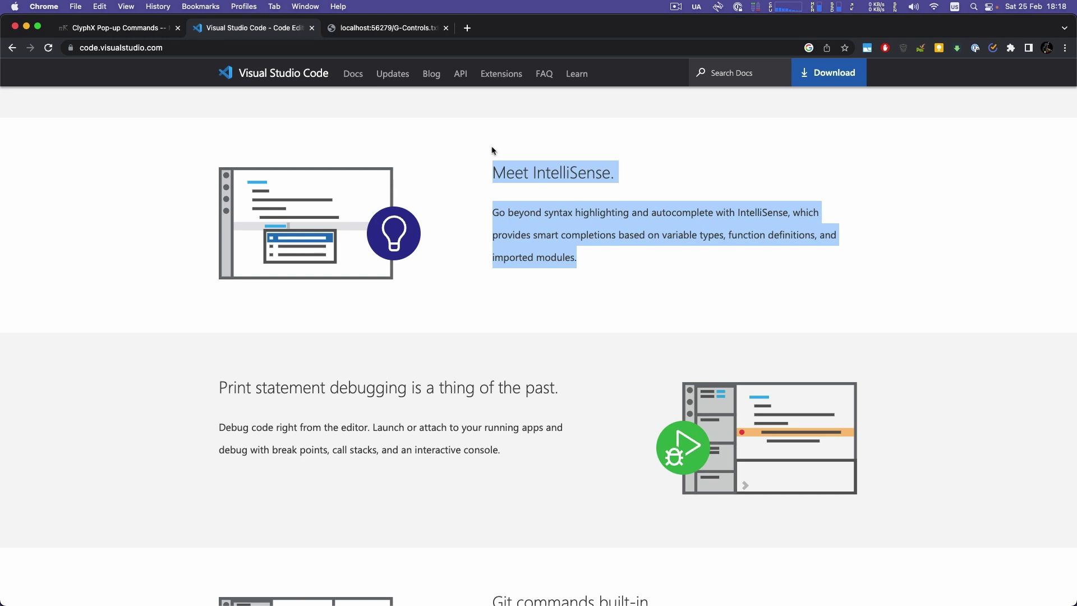
left_click(491, 146)
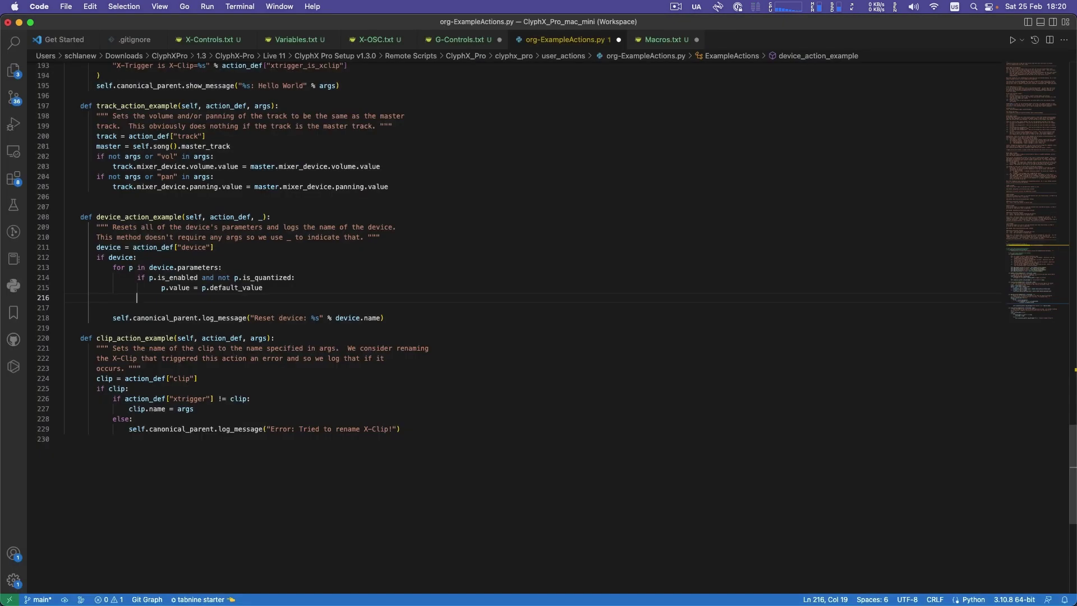
type("for")
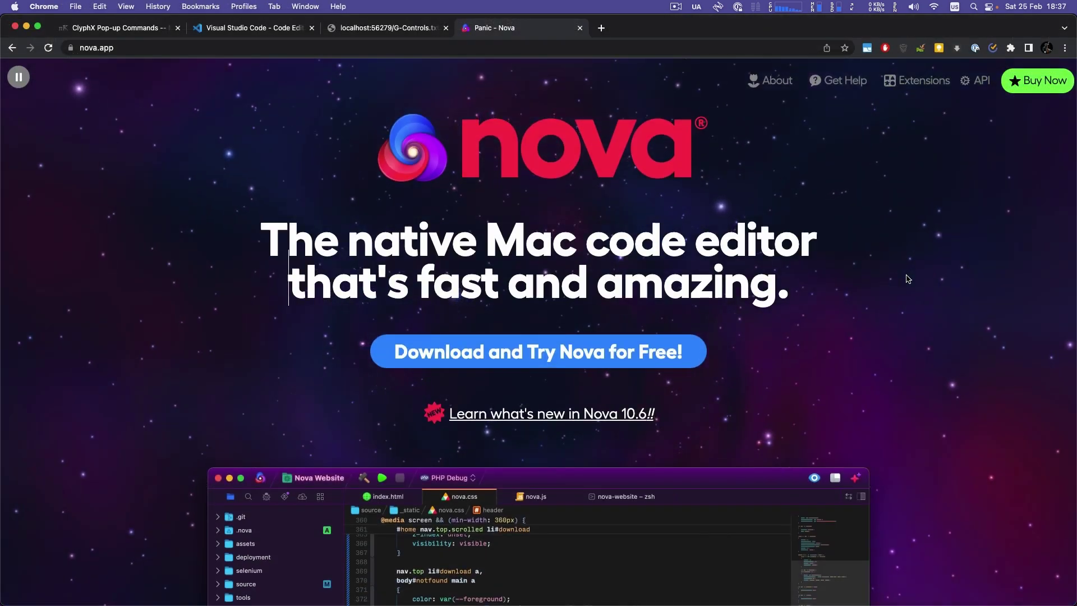
Scroll down through the nova.app website.
scroll(858, 255, "down", 1)
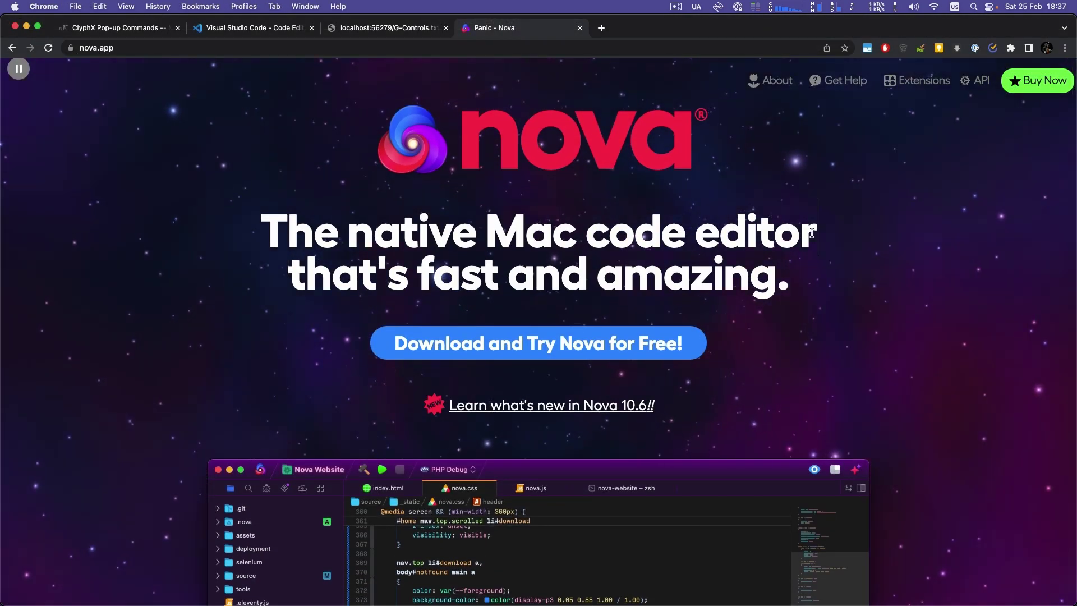
scroll(937, 230, "down", 2)
scroll(936, 230, "down", 10)
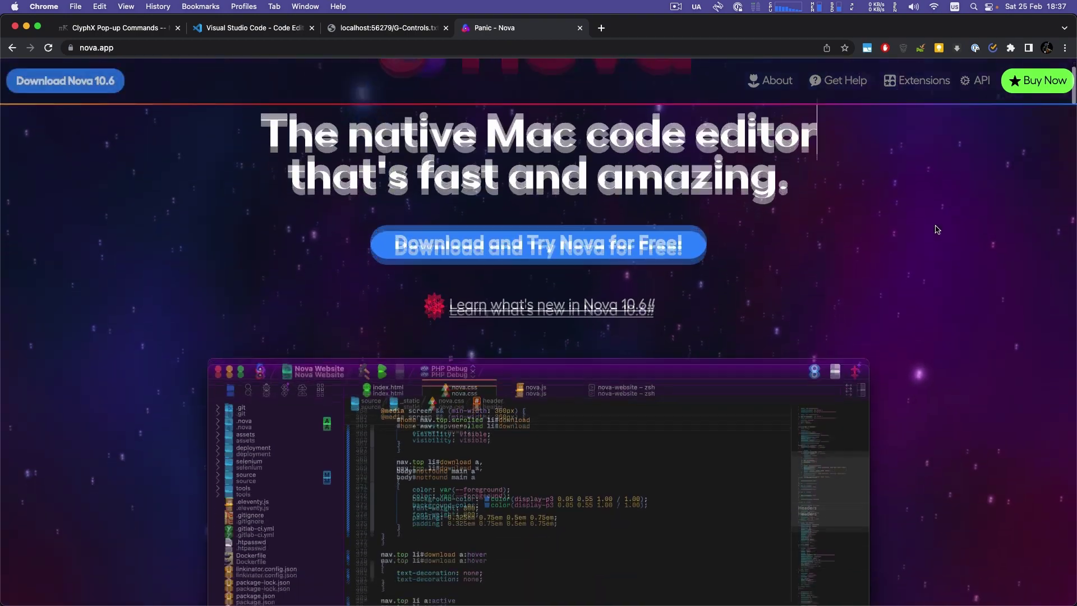
scroll(935, 229, "down", 14)
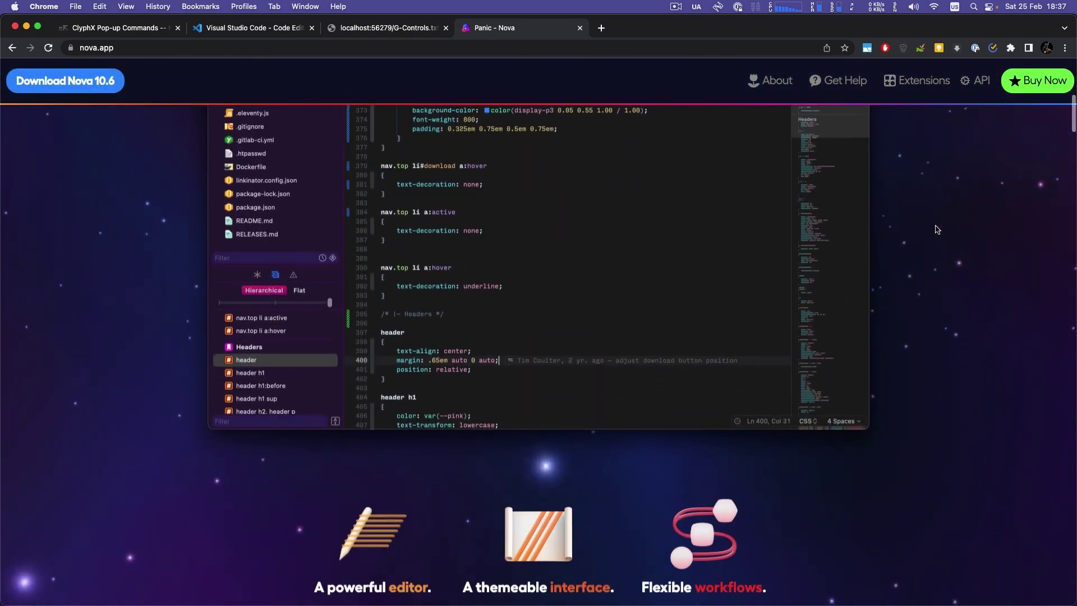
scroll(937, 230, "down", 15)
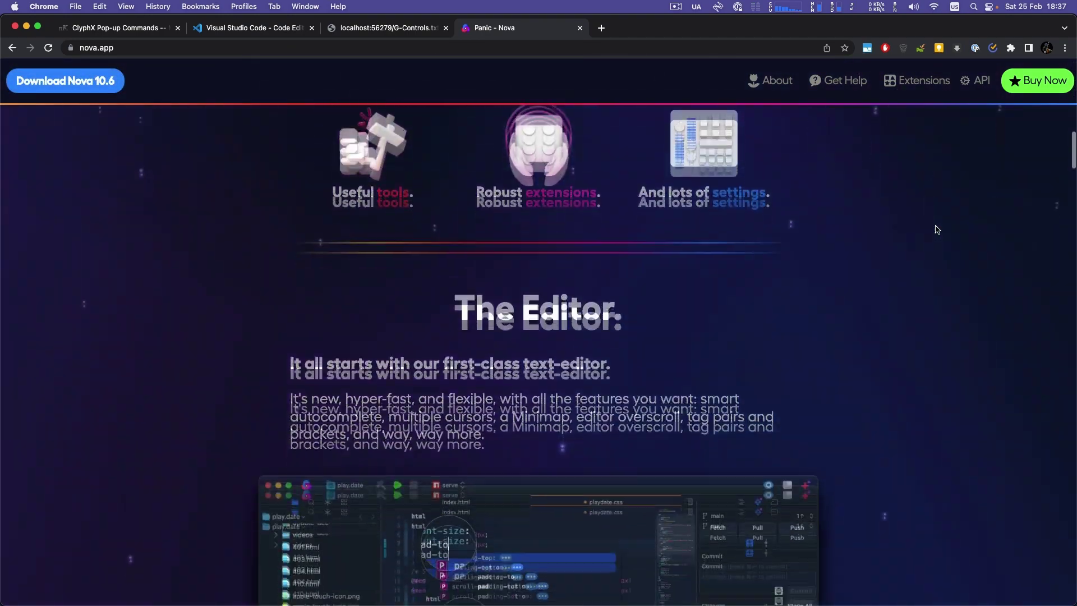
scroll(937, 230, "down", 7)
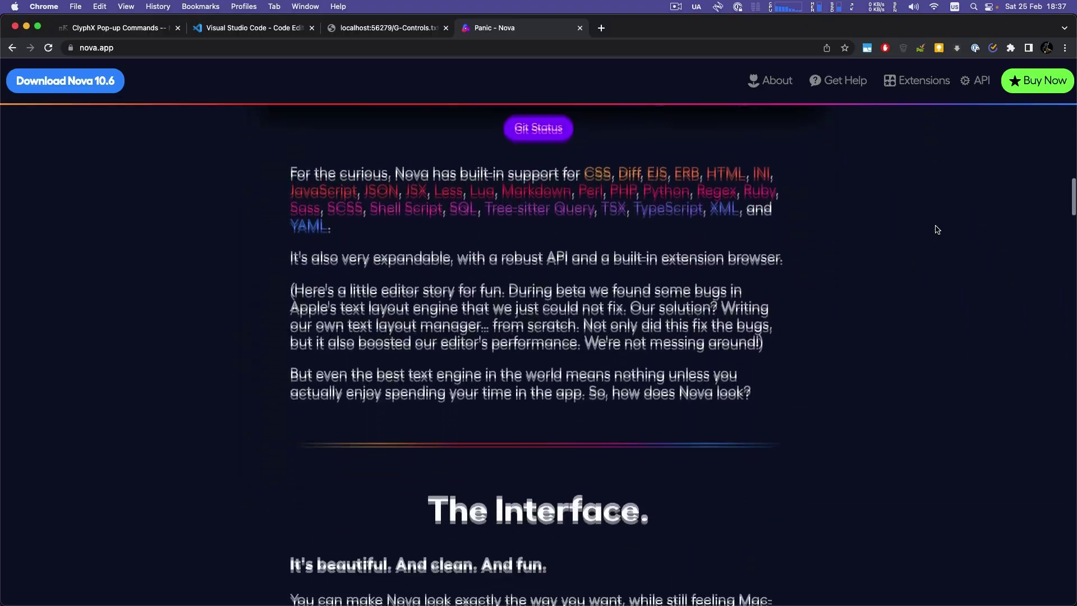
Bring org-ExampleActions.py in Nova forward and scroll through it.
left_click(52, 25)
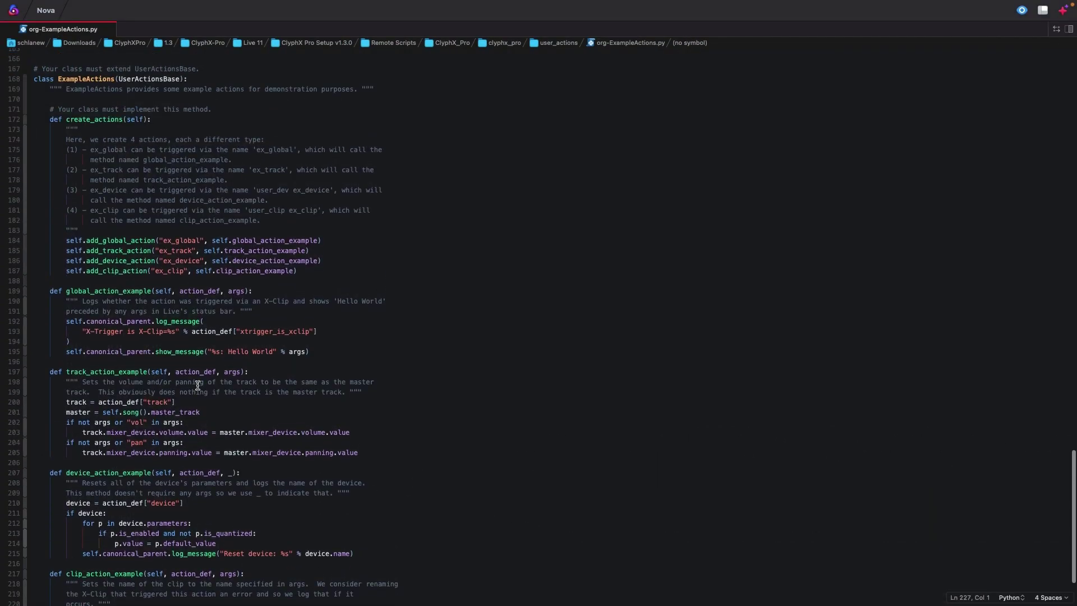
scroll(198, 385, "down", 1)
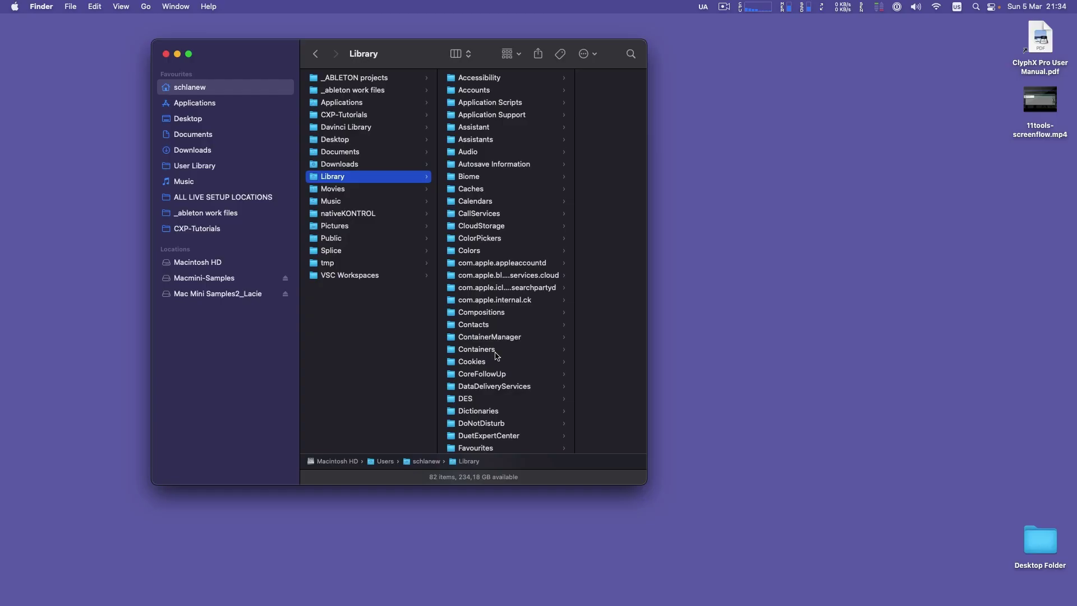
scroll(496, 355, "down", 5)
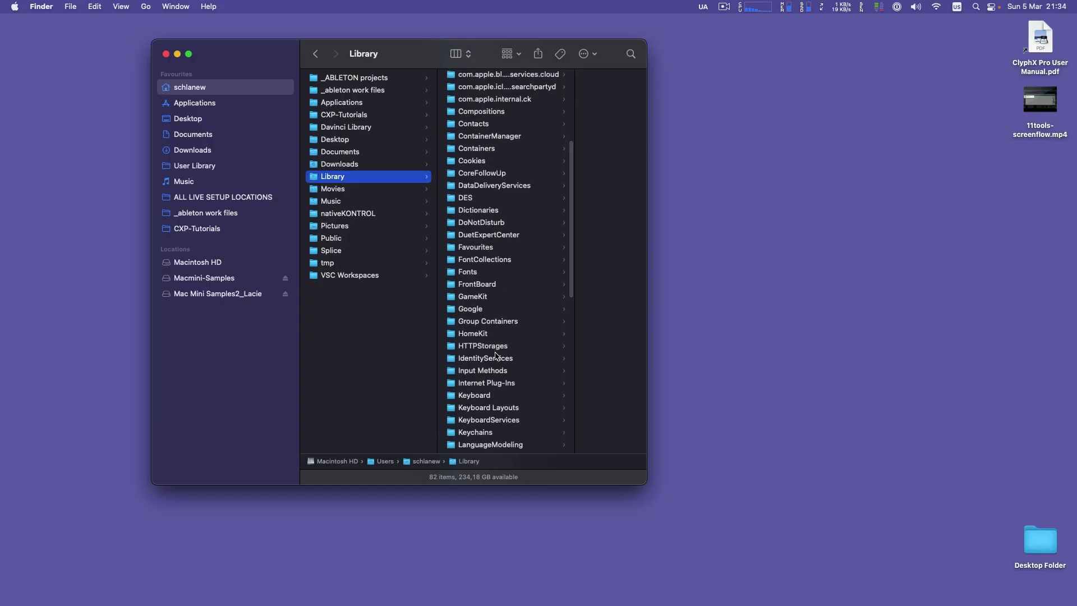
Open Log.txt from Library/Preferences/Ableton/Live 11.2.10 in TextEdit.
scroll(496, 355, "down", 5)
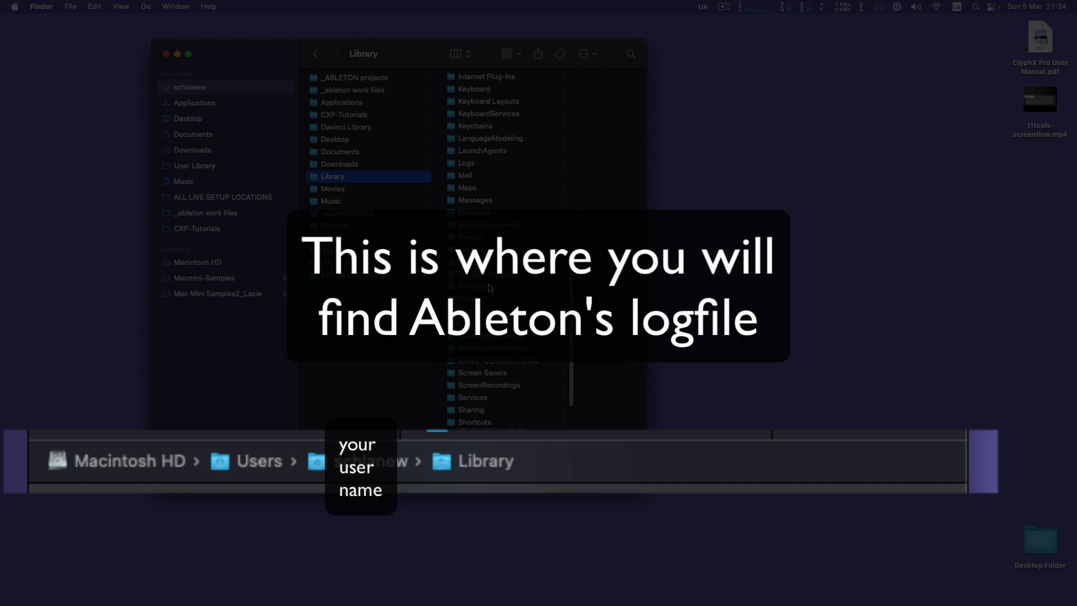
left_click(490, 287)
left_click(545, 78)
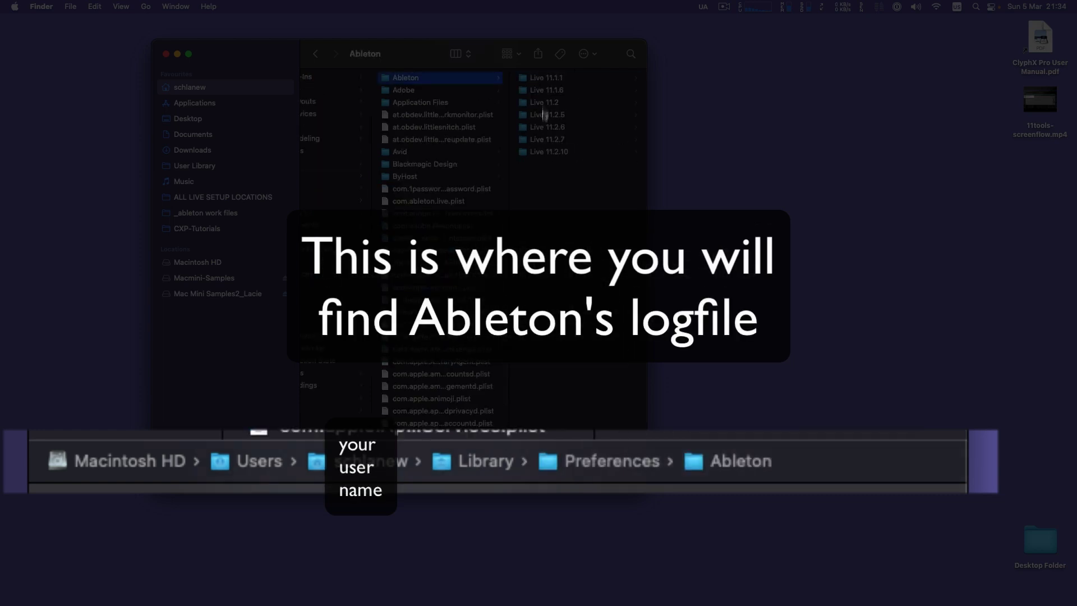
left_click(555, 151)
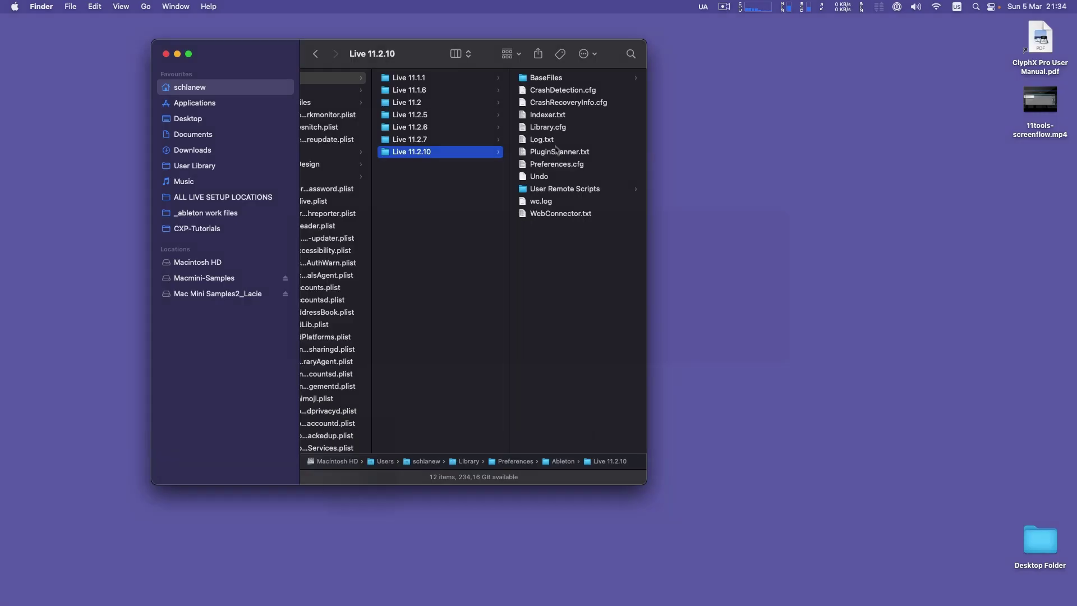
left_click(553, 140)
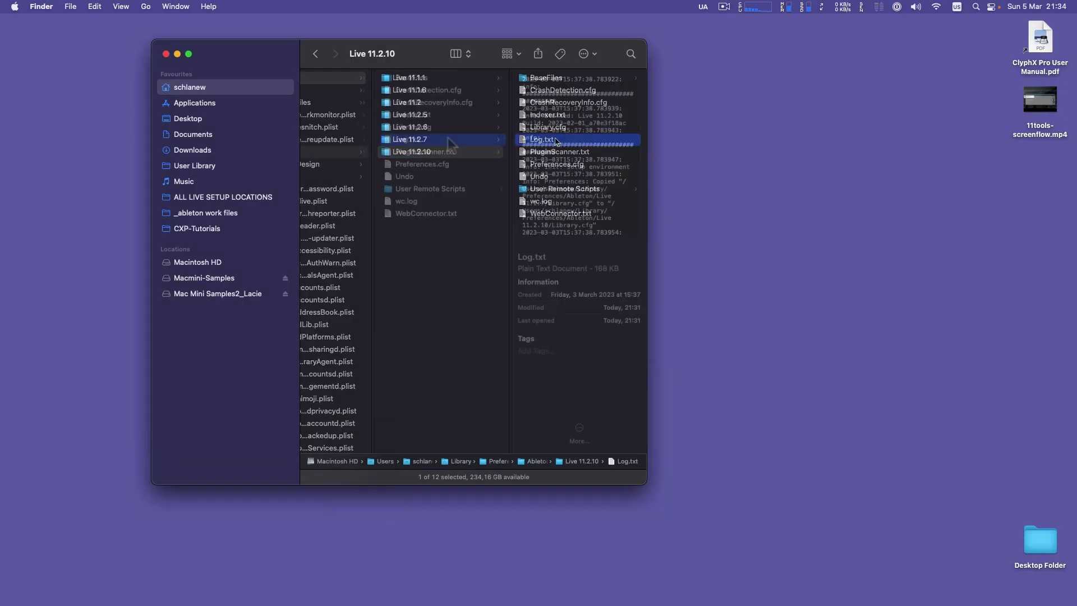
double_click(448, 136)
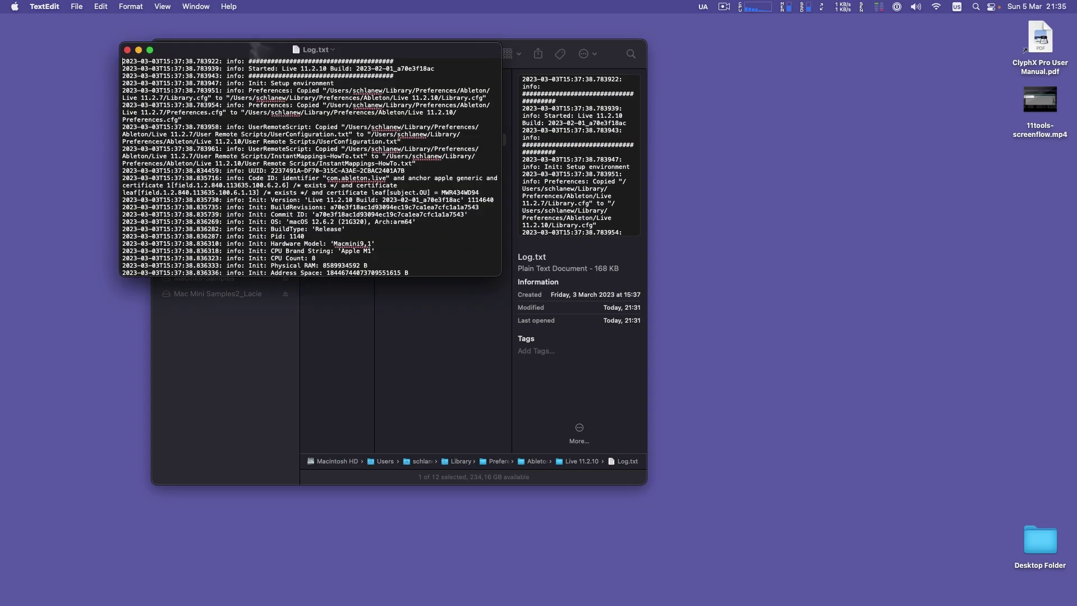
Maximize the Log.txt window, enlarge its text, read through it, then bring it up in Log-Viewer.
left_click(151, 49)
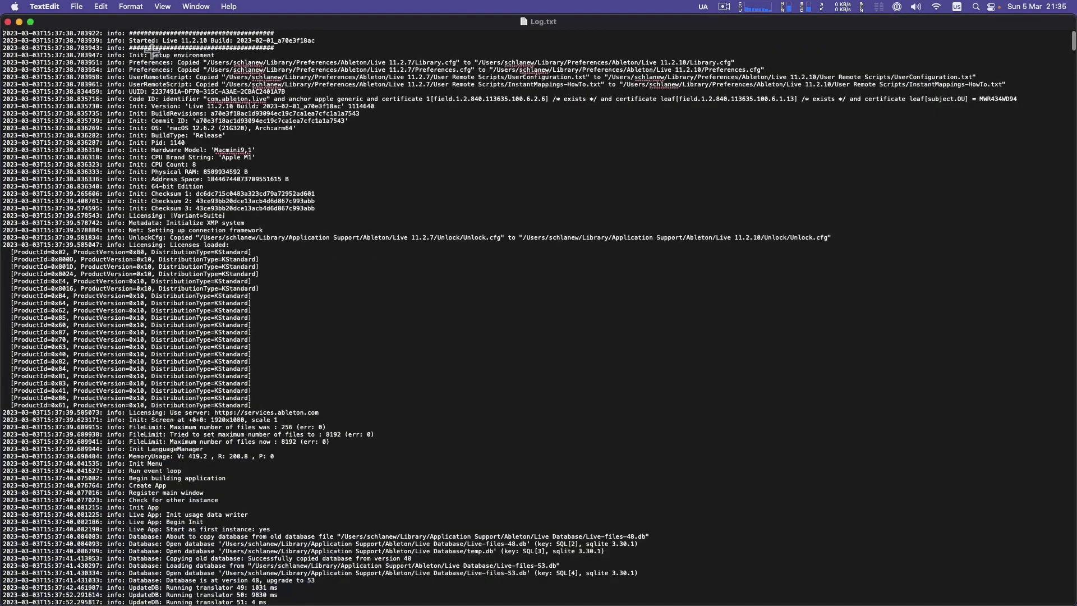
key("super+plus")
key("super+plus")
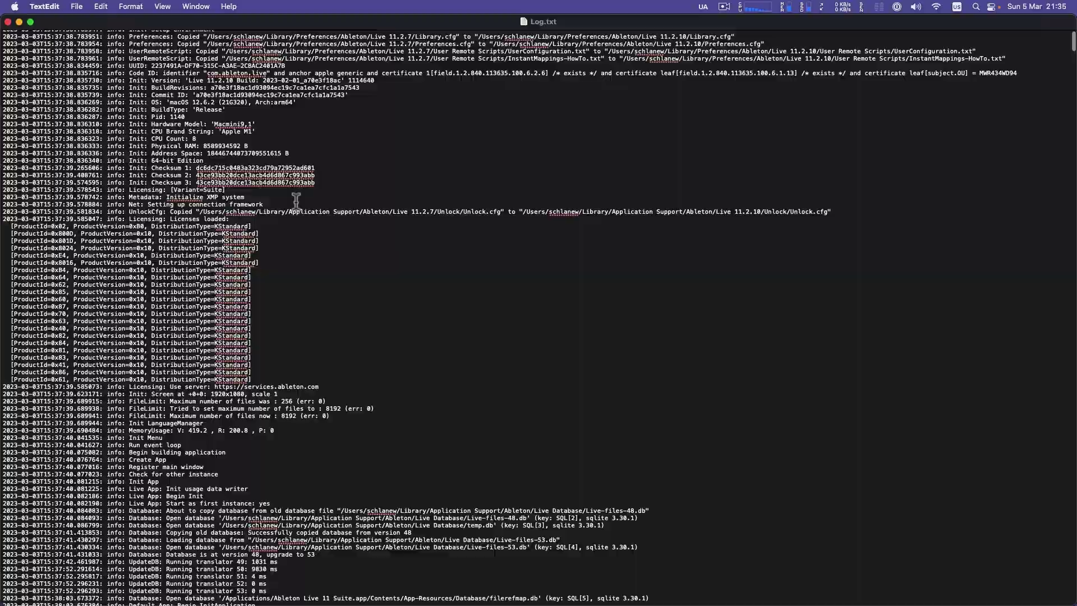
scroll(296, 203, "down", 15)
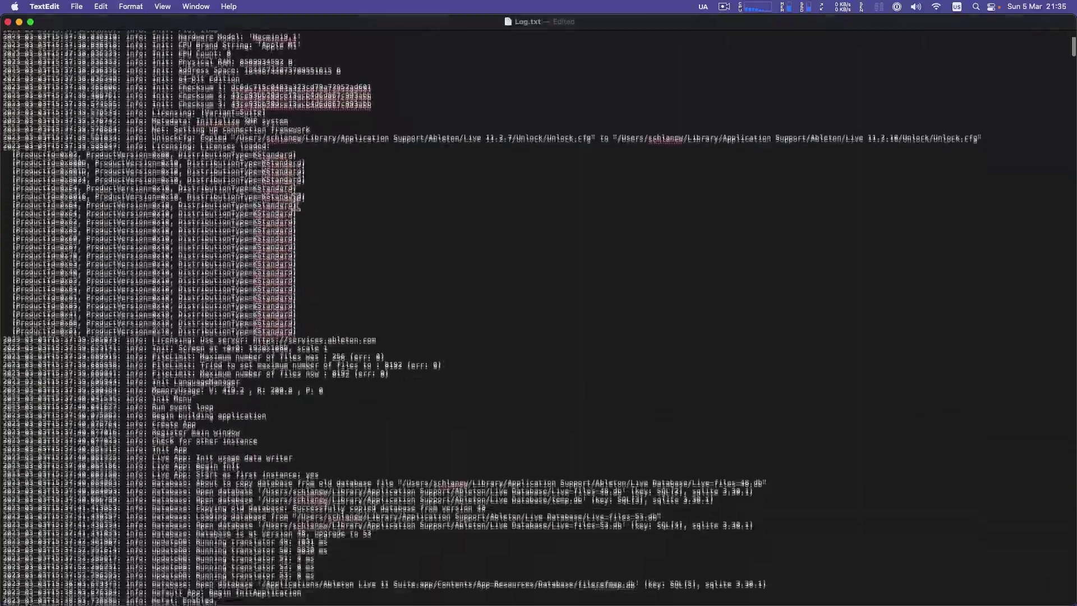
scroll(295, 204, "down", 10)
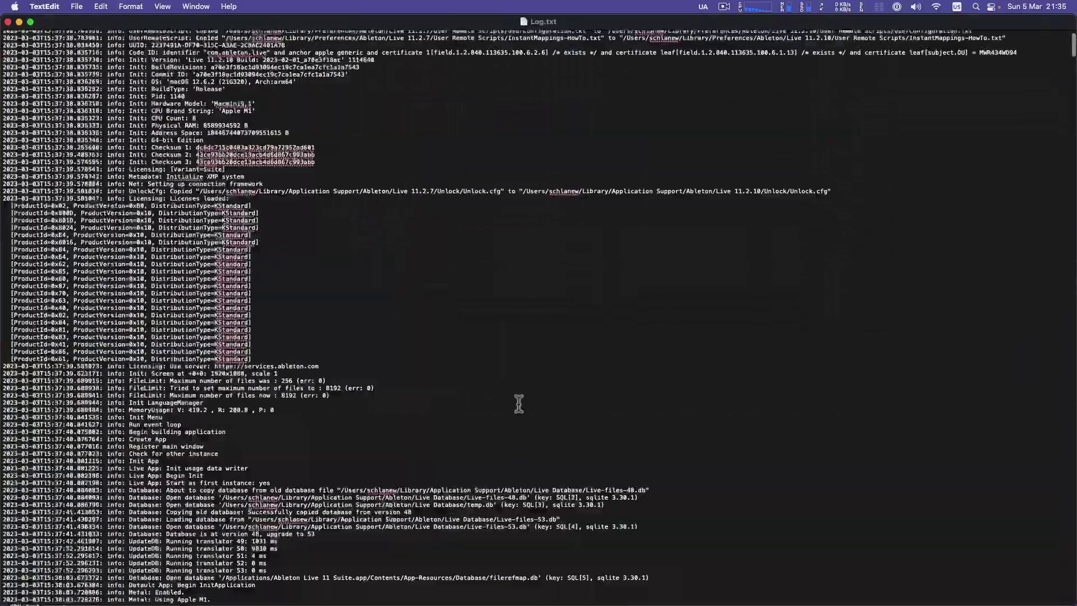
scroll(519, 404, "down", 12)
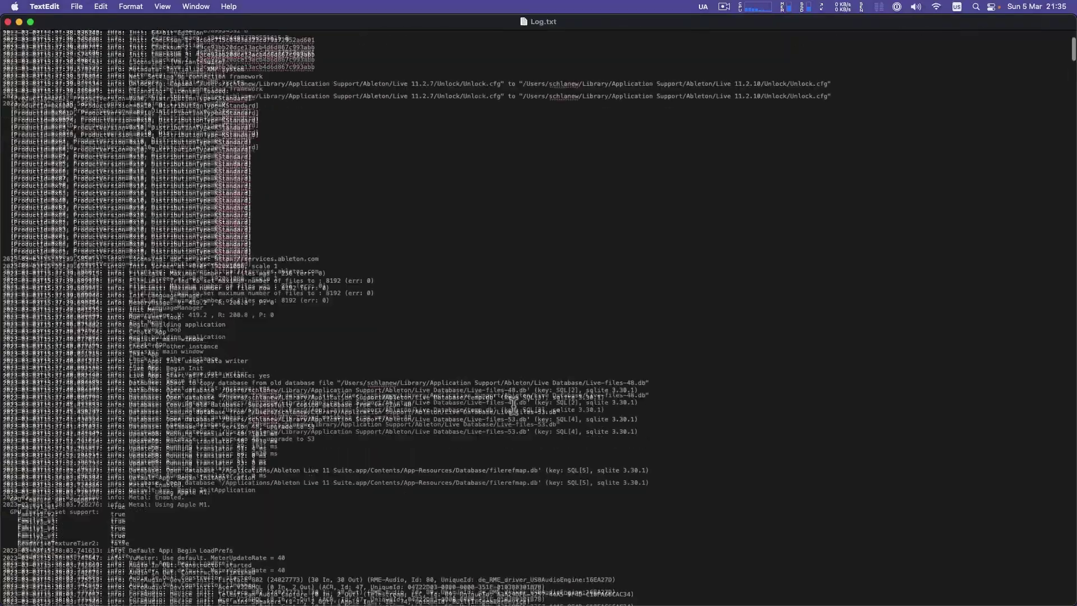
scroll(513, 406, "down", 3)
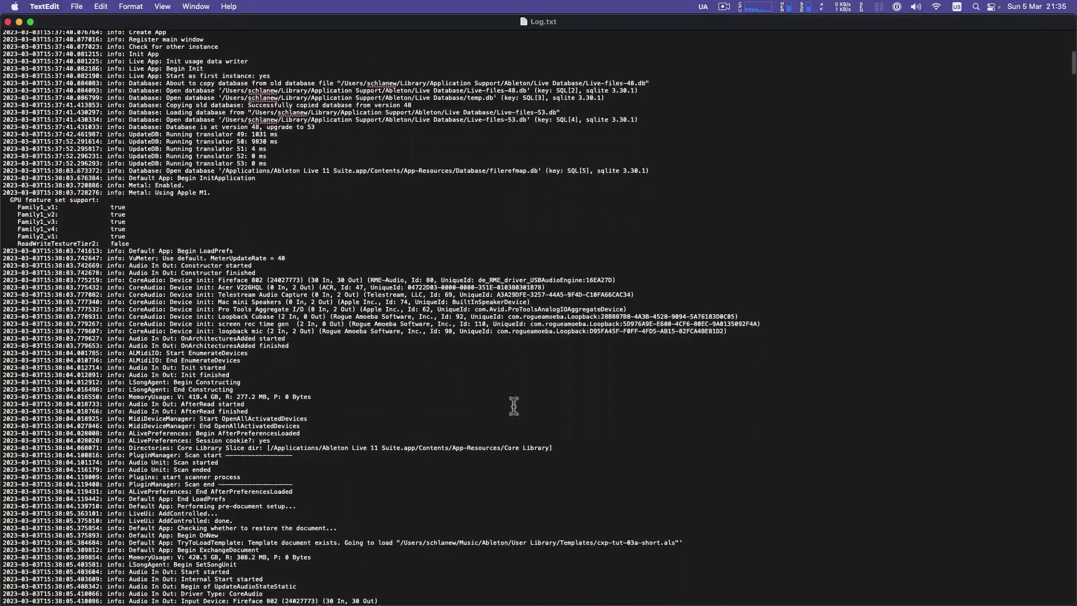
key("super+Tab")
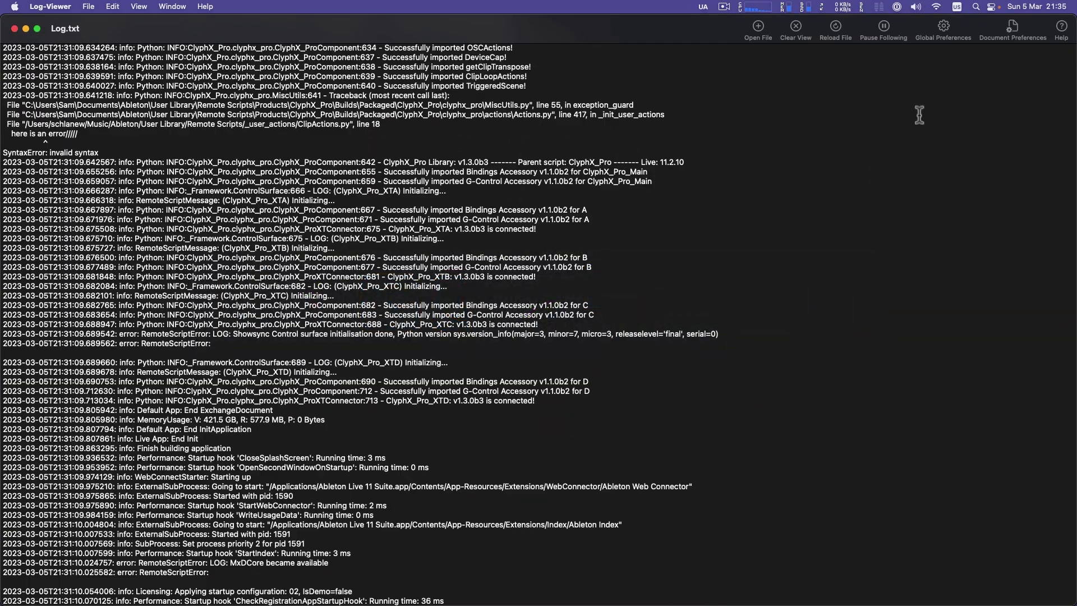
Set Log-Viewer to colour-mark ClyphX, Error, RemoteScript and user_actions in the log.
left_click(1010, 32)
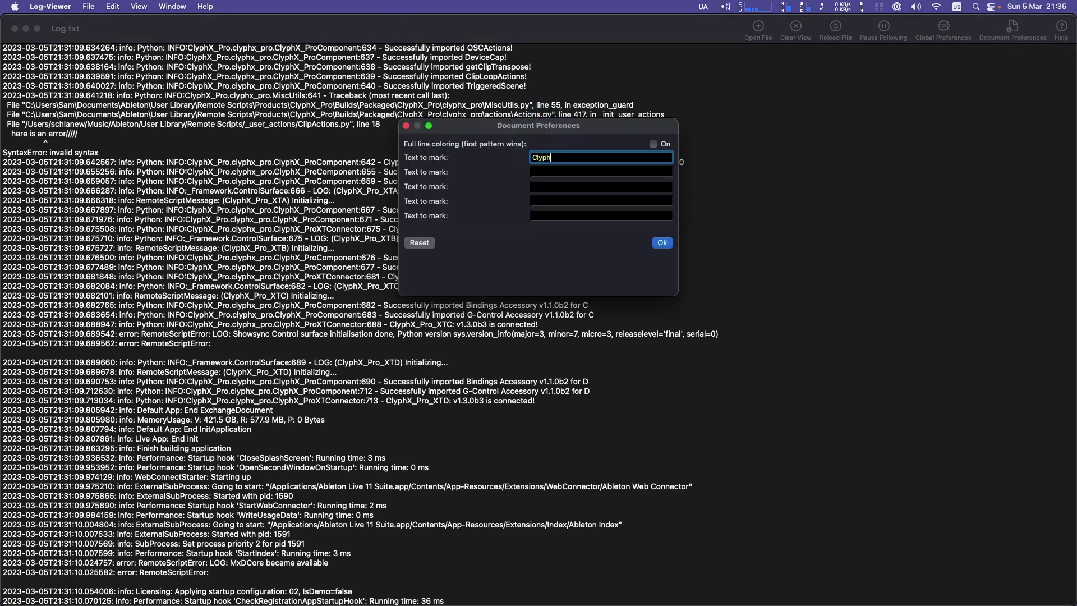
key("Tab")
type("Err")
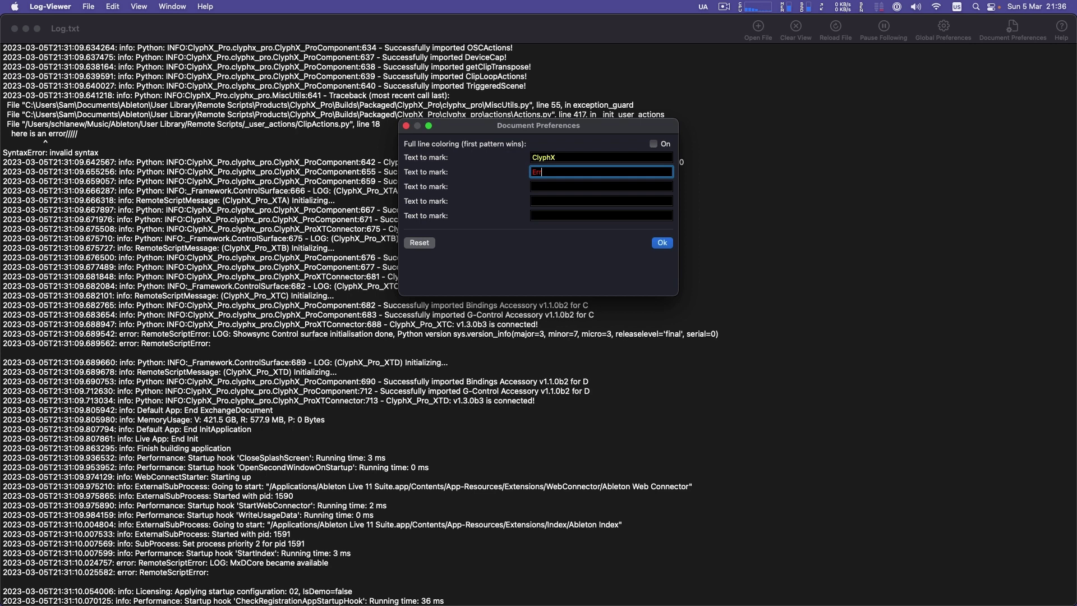
type("or")
key("Tab")
type("R")
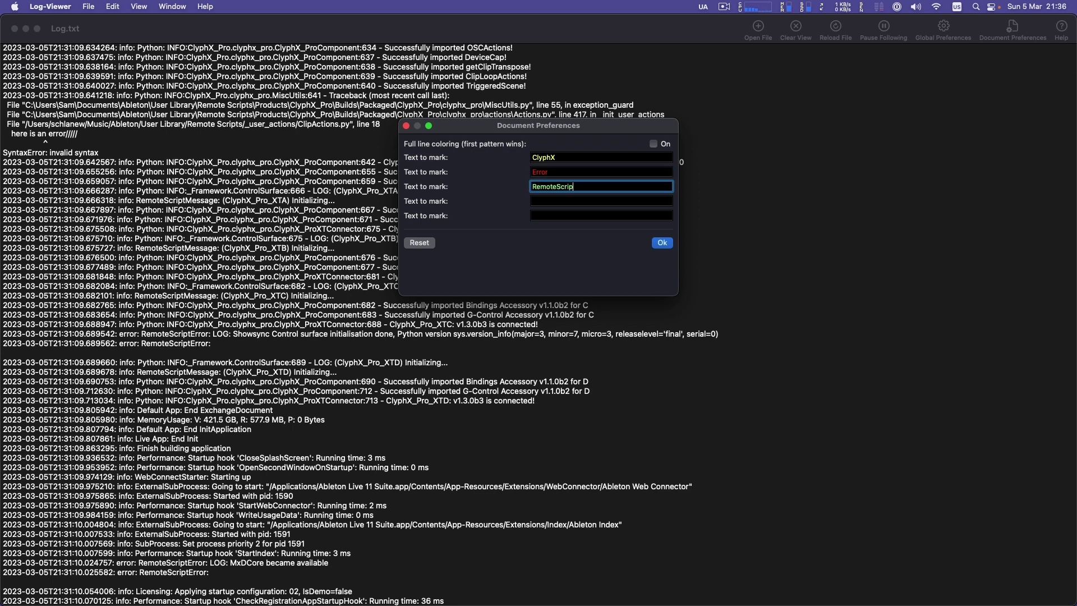
key("Tab")
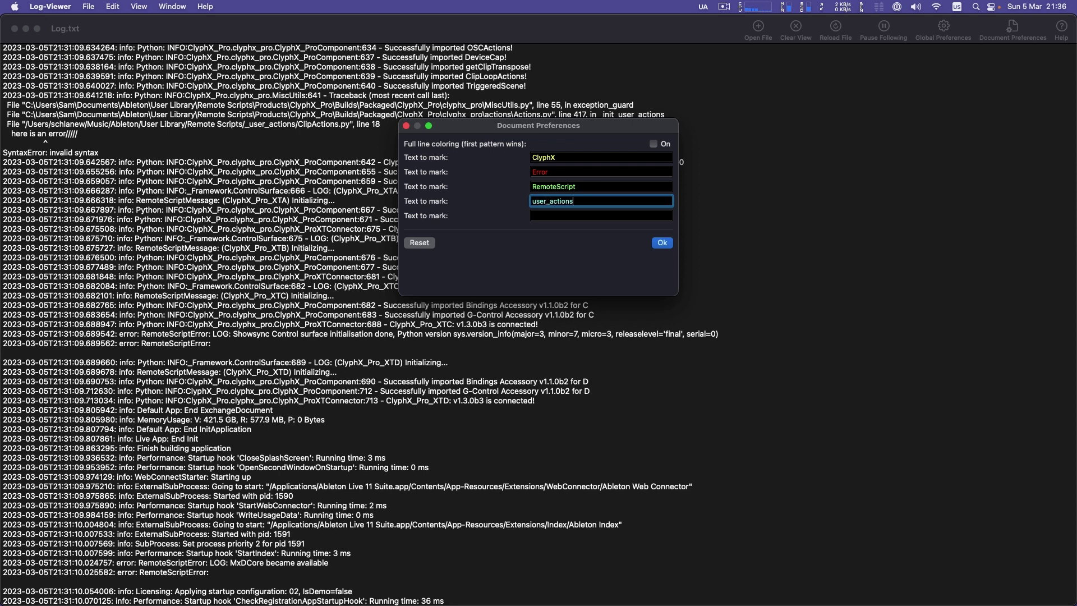
left_click(662, 242)
scroll(665, 245, "up", 5)
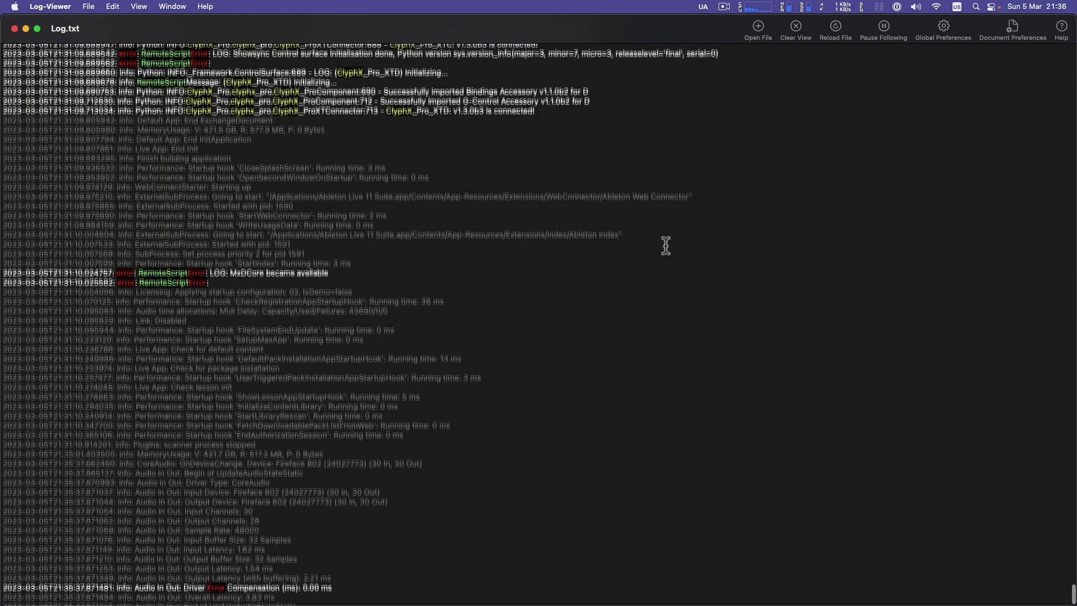
scroll(665, 244, "up", 5)
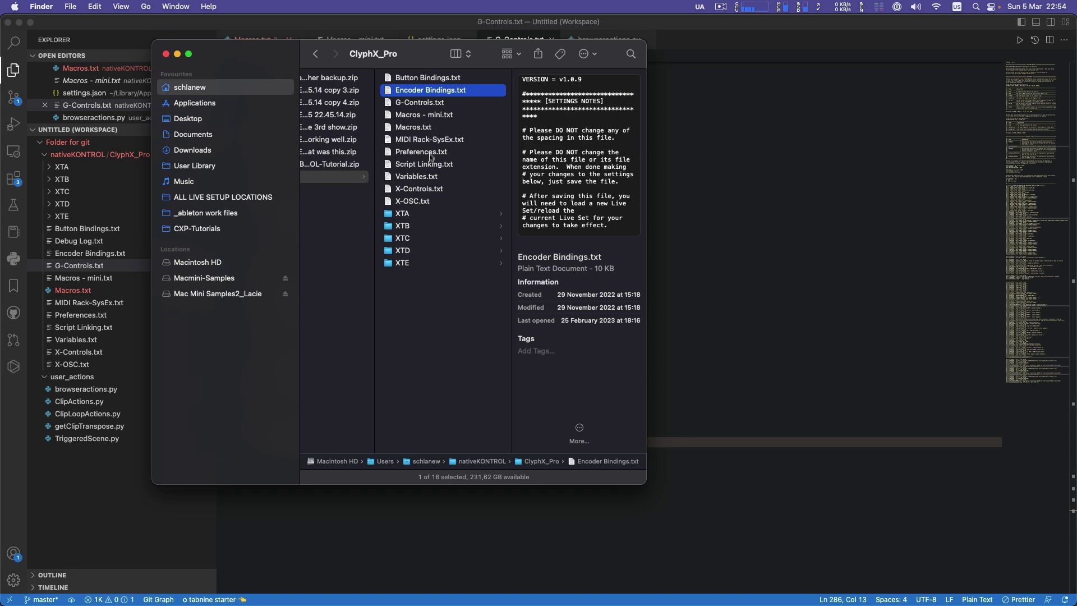
Open Macros.txt and start a new $anothermacro$ entry after the session-recording macro.
double_click(432, 128)
scroll(418, 151, "down", 20)
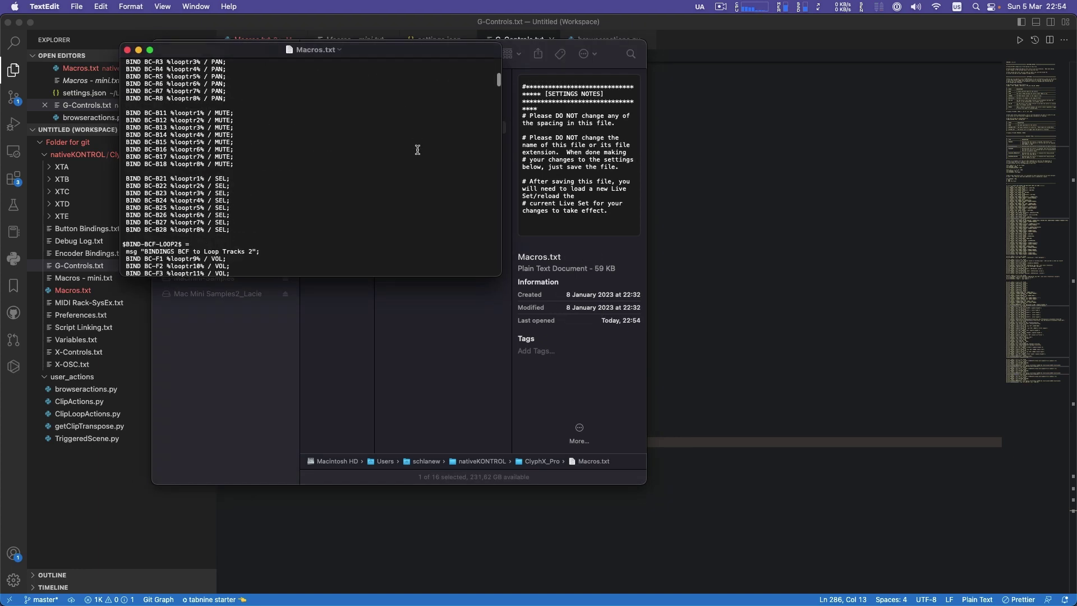
scroll(392, 158, "down", 3)
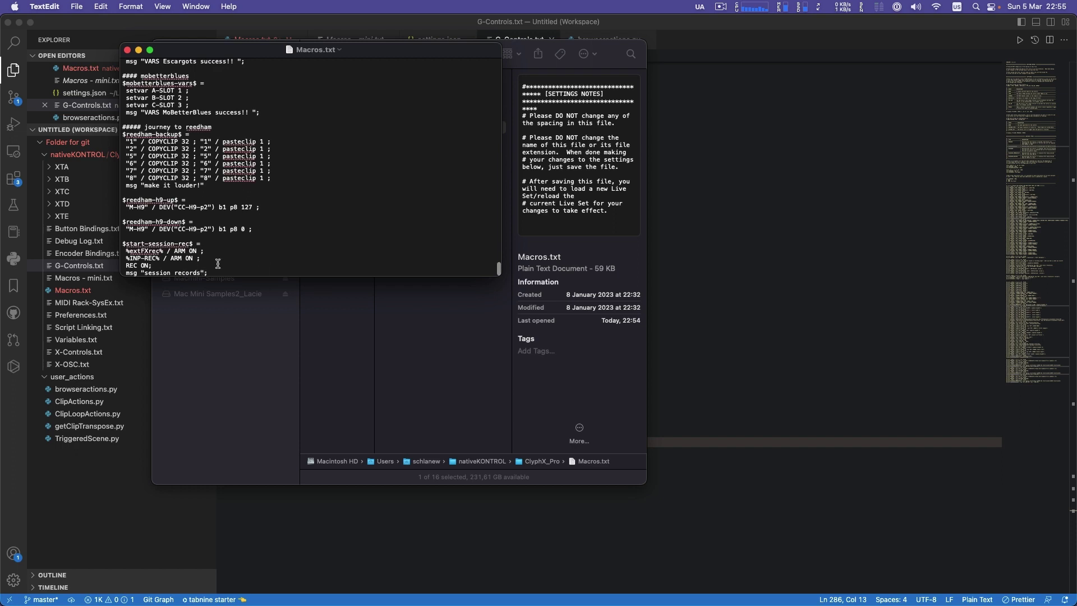
key("Return")
key("Return")
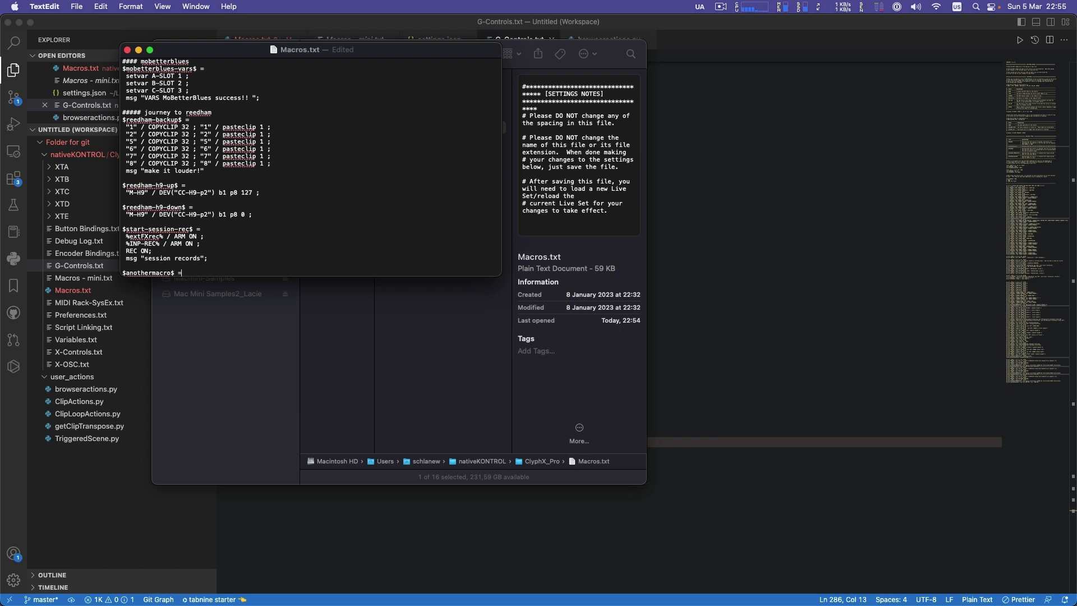
key("Return")
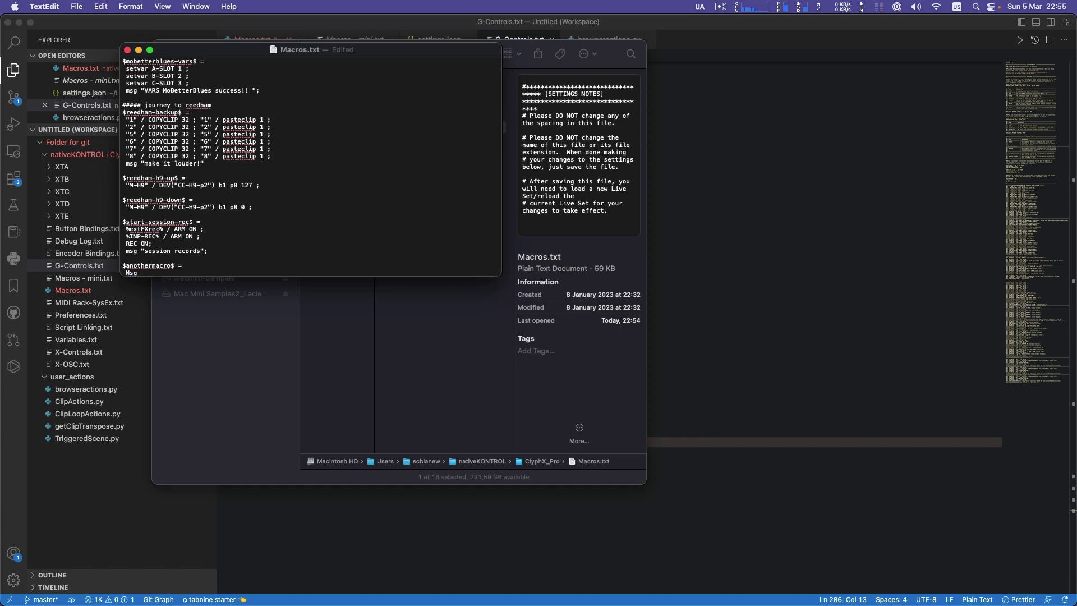
Run the export_SETTINGS command from Live's ClyphX popup.
key("super+Tab")
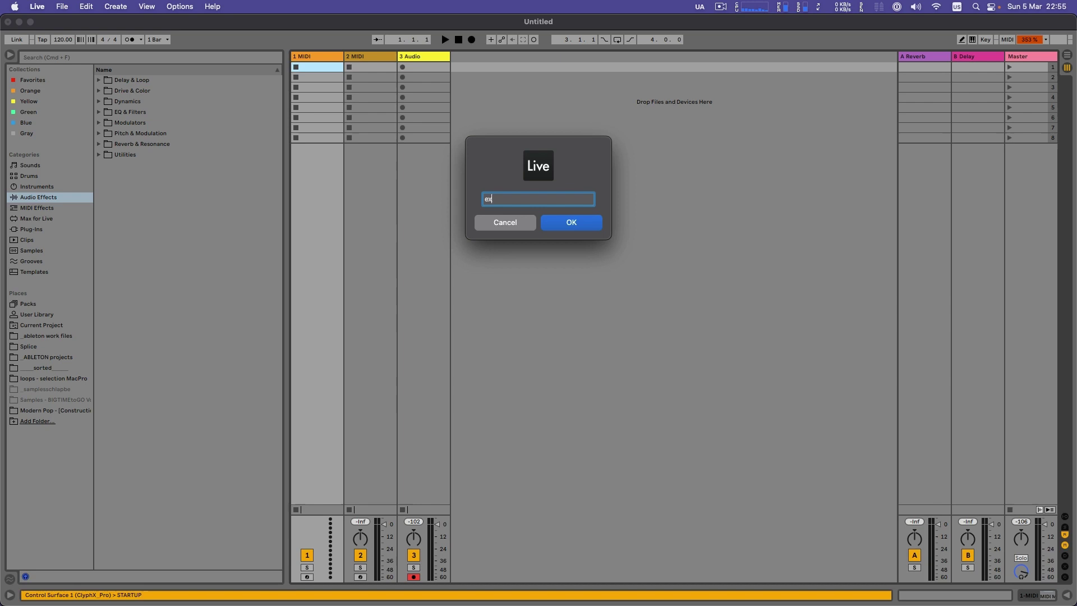
type("export_SETTINGS")
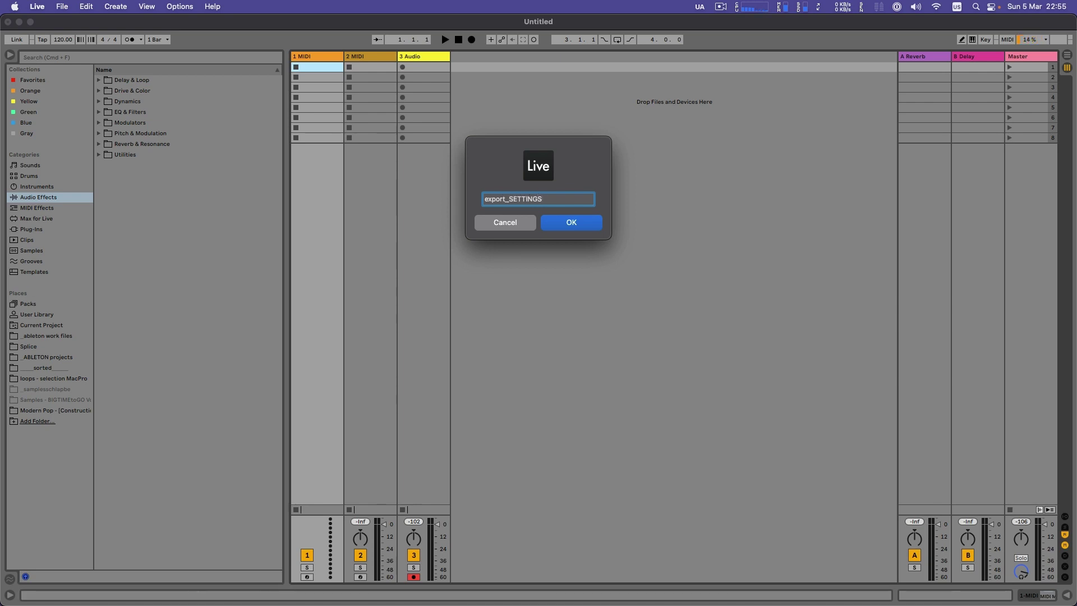
key("Return")
key("super+Tab")
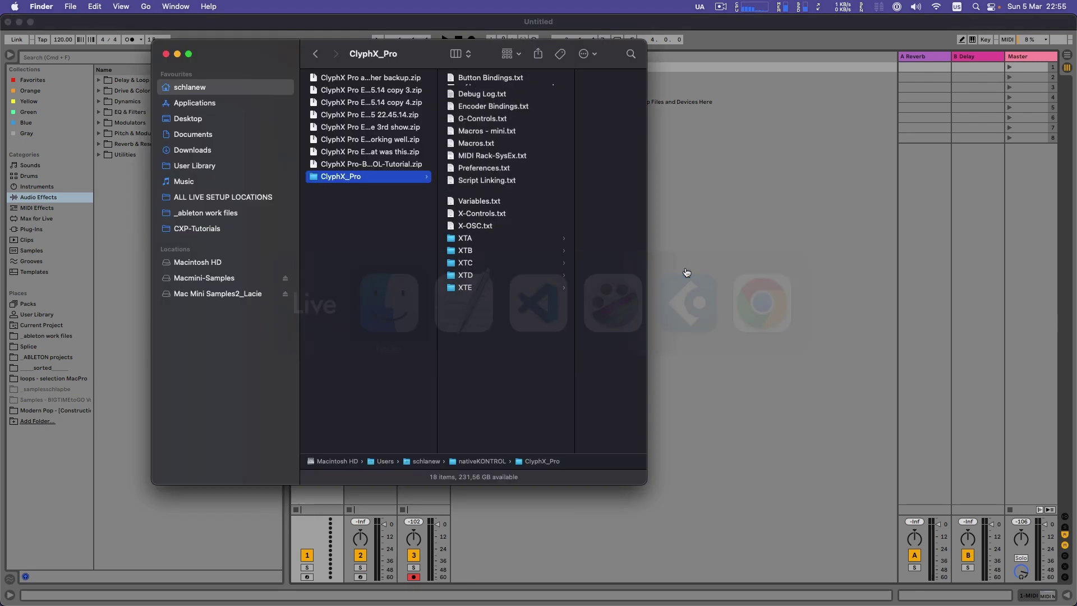
Preview ClyphX Pro Export 2023-03-05 22.55.32.zip and move it into the nativeKONTROL folder.
left_click(492, 94)
key("space")
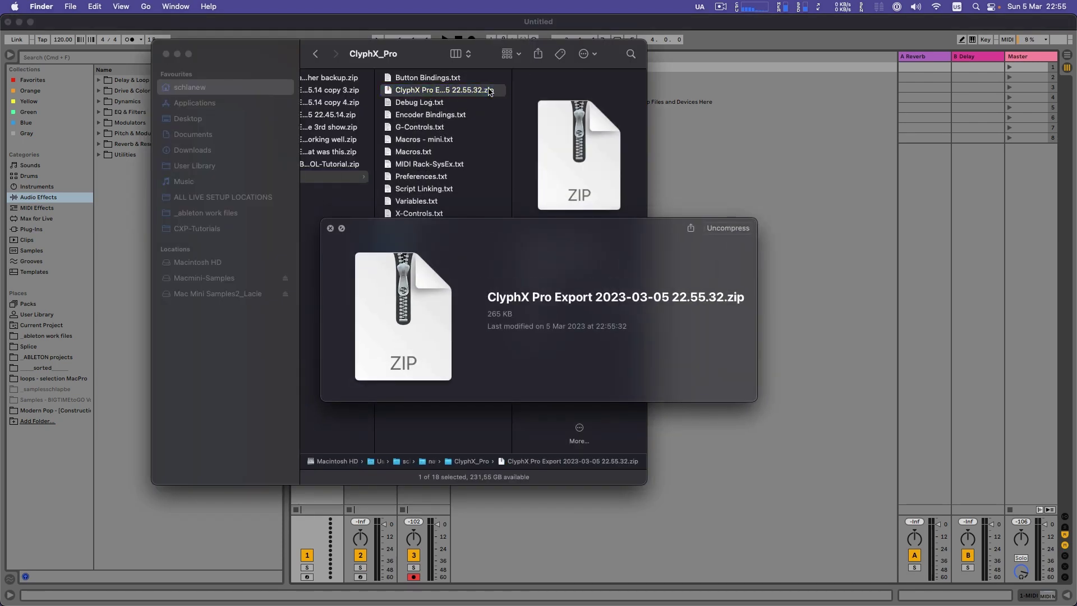
key("space")
left_click_drag(489, 91, 359, 241)
left_click(359, 242)
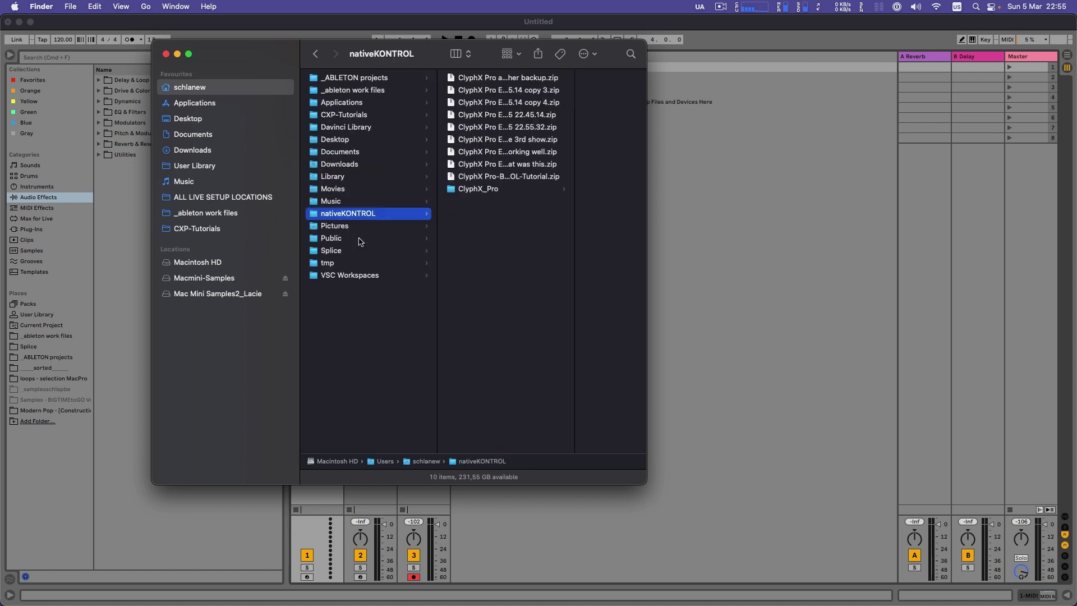
key("cmd+2")
key("super+Tab")
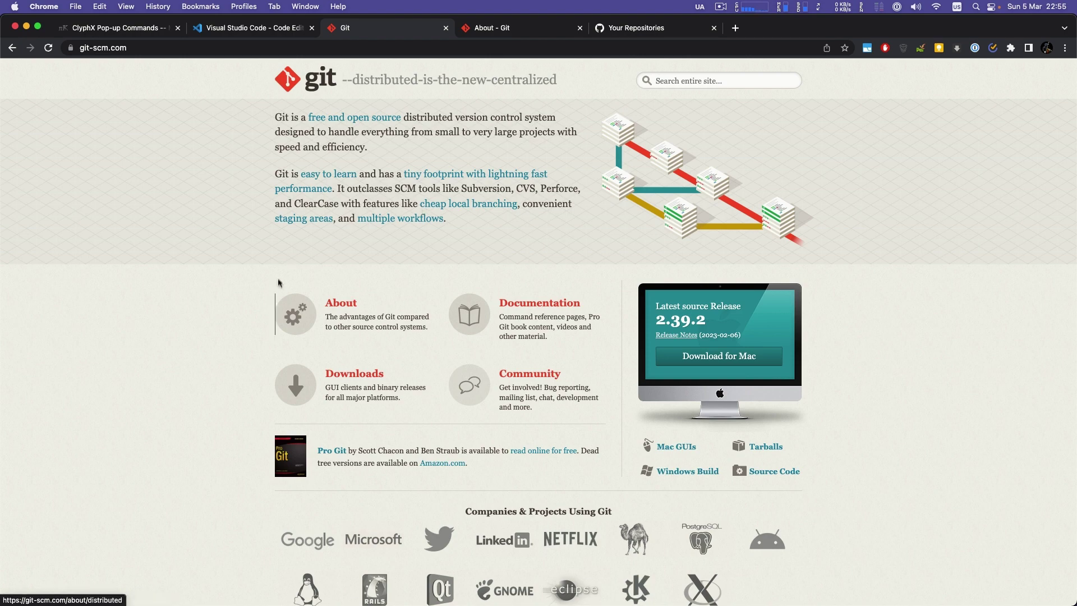
View Git's About page, then commit the Macros.txt change in VS Code as 'the answer is 42'.
left_click(344, 308)
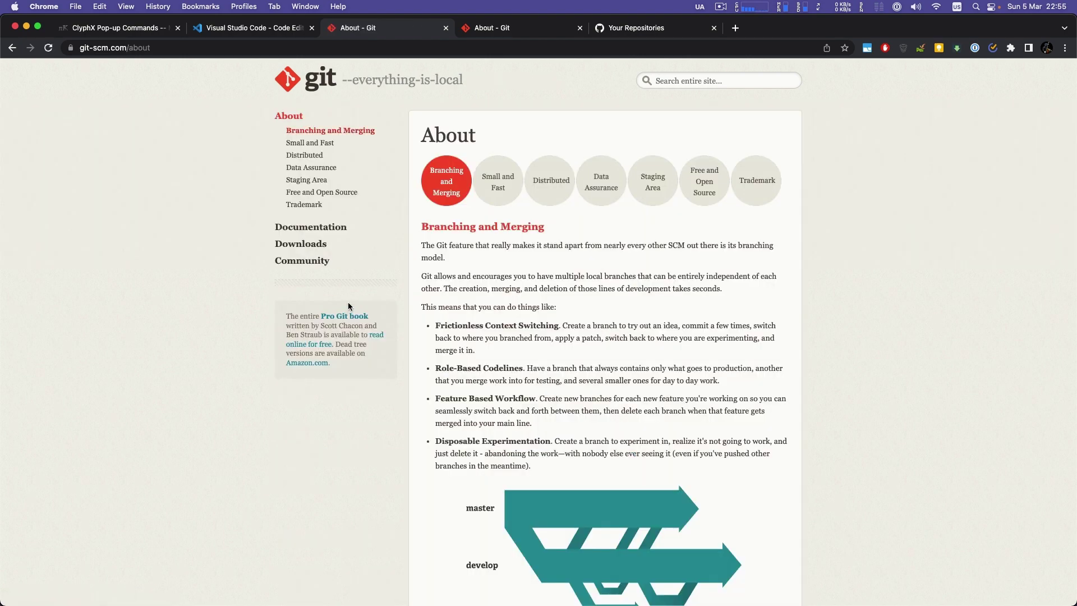
scroll(495, 285, "down", 3)
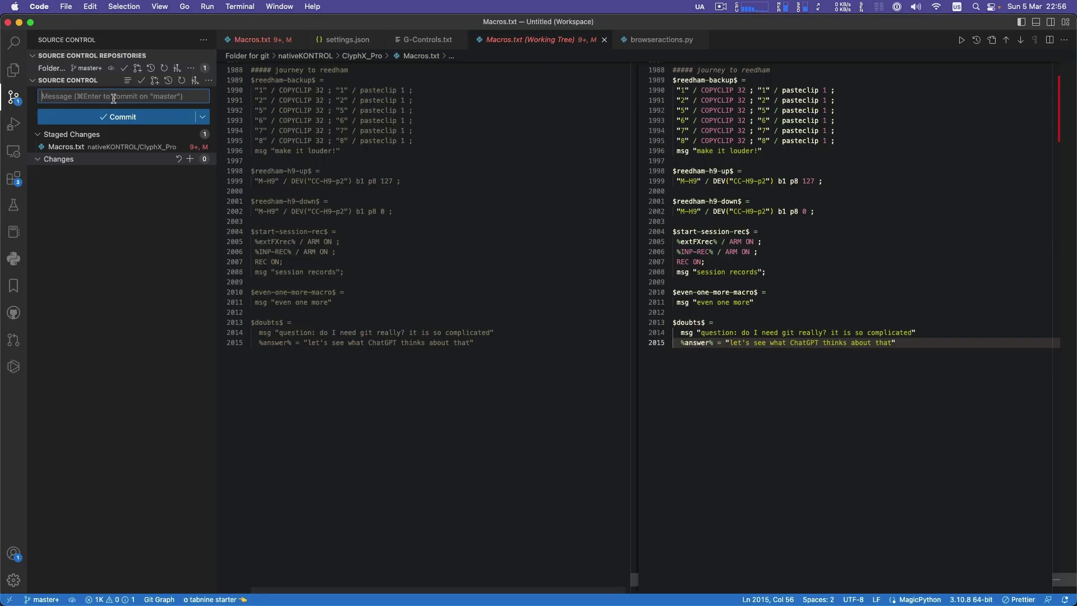
type("the an")
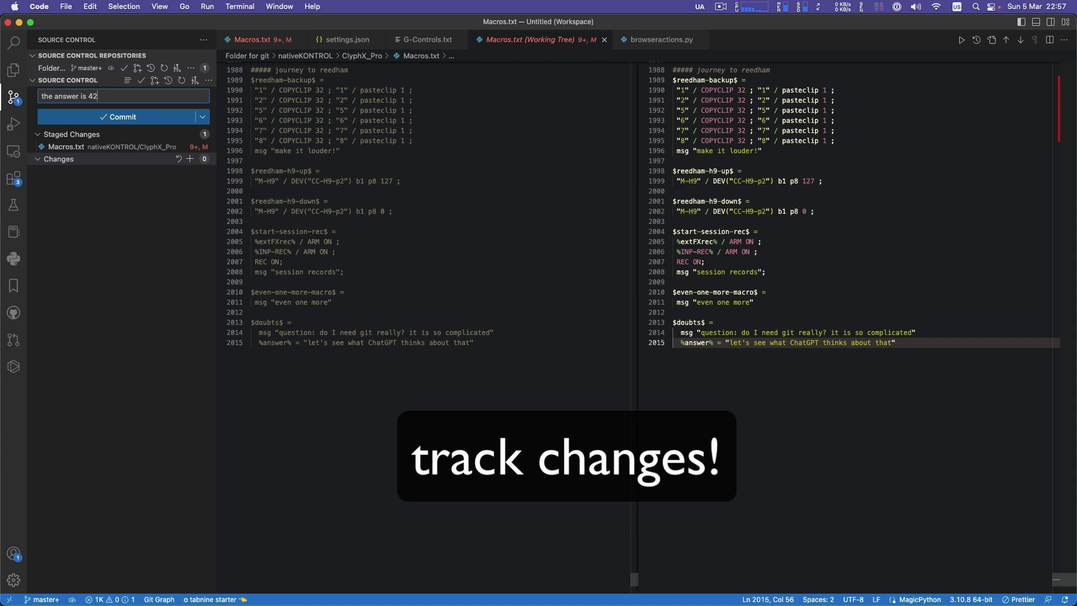
type("swer is 42")
key("super+Return")
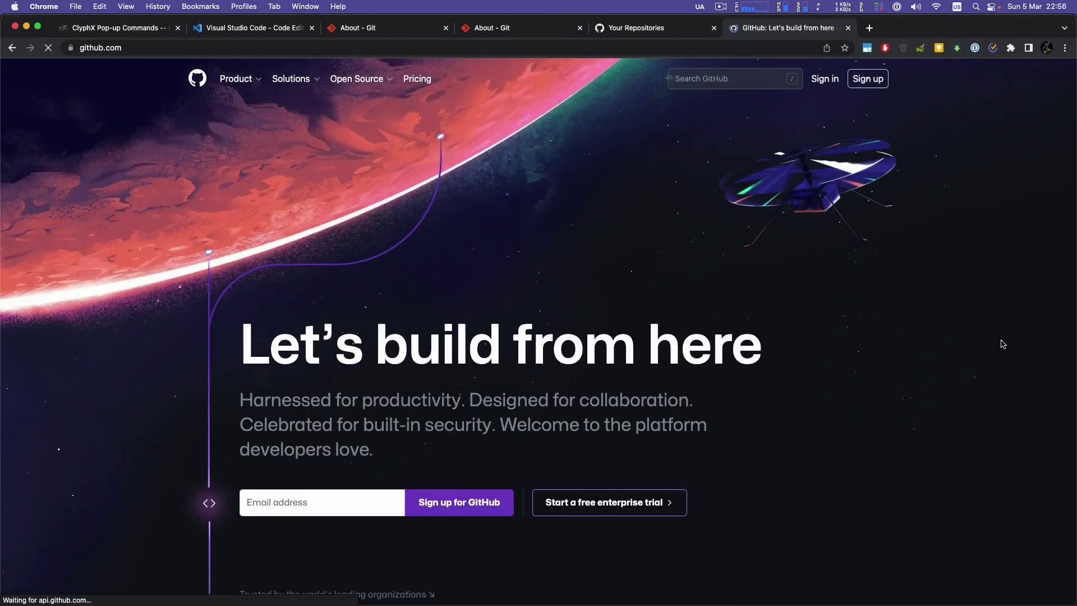
Close the GitHub home tab and show the repositories list with matrix-2.0 and cxp_looping.
scroll(573, 251, "down", 1)
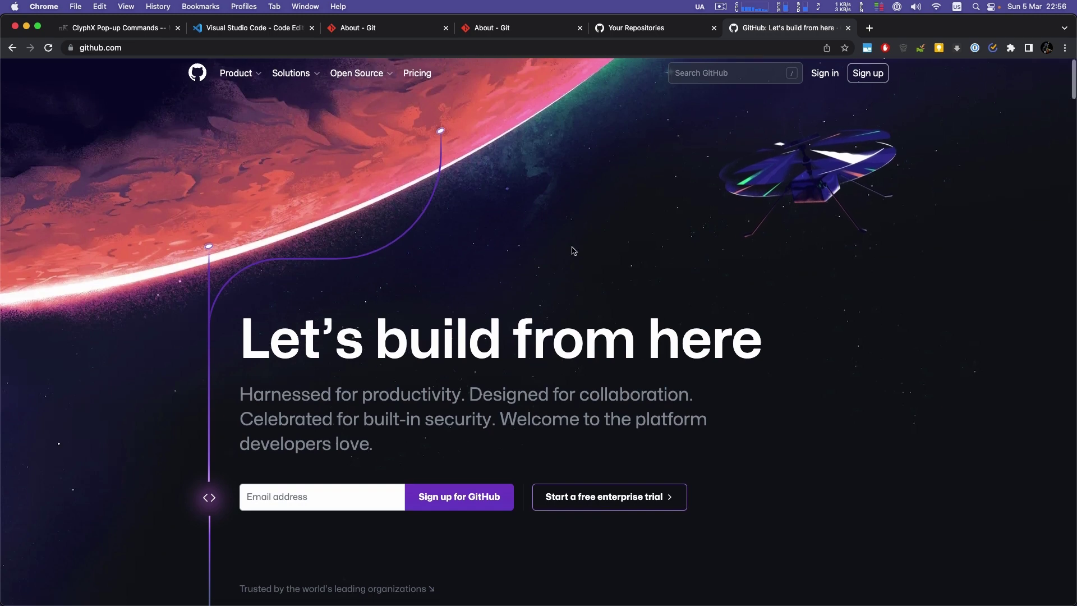
key("super+w")
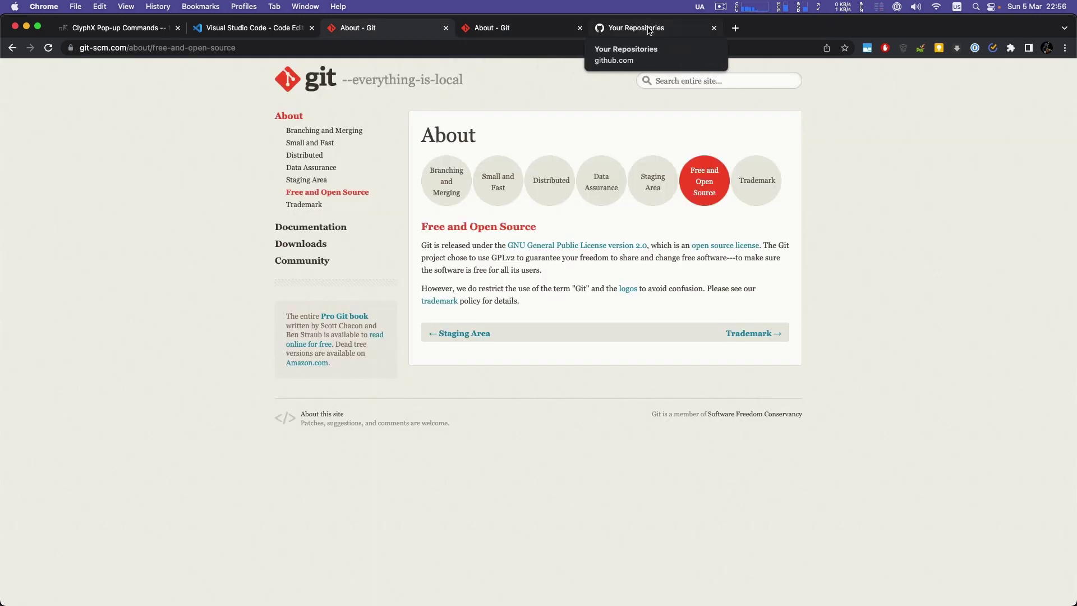
left_click(649, 28)
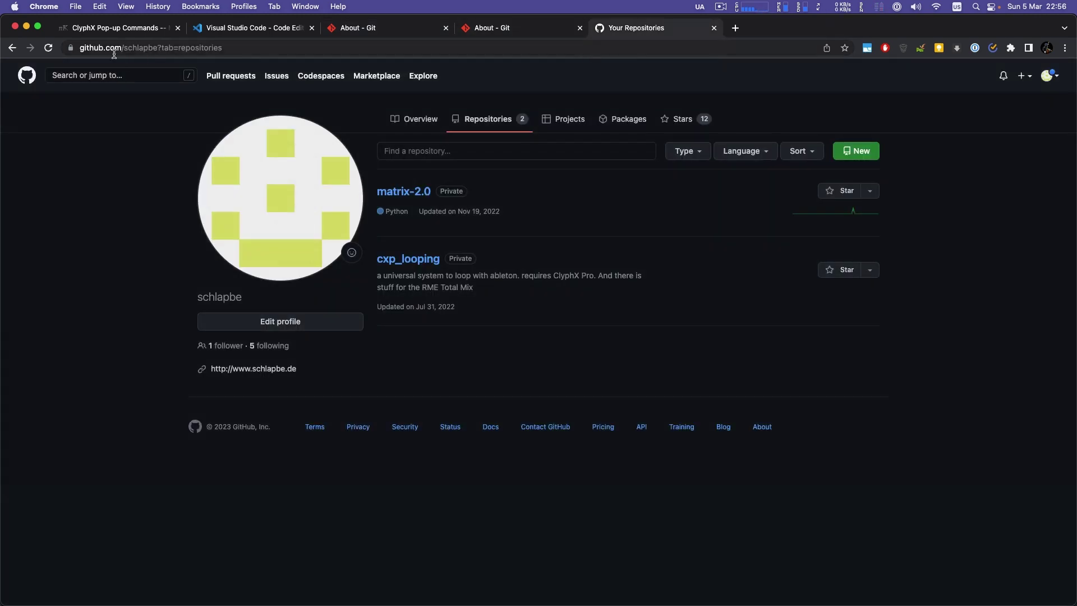